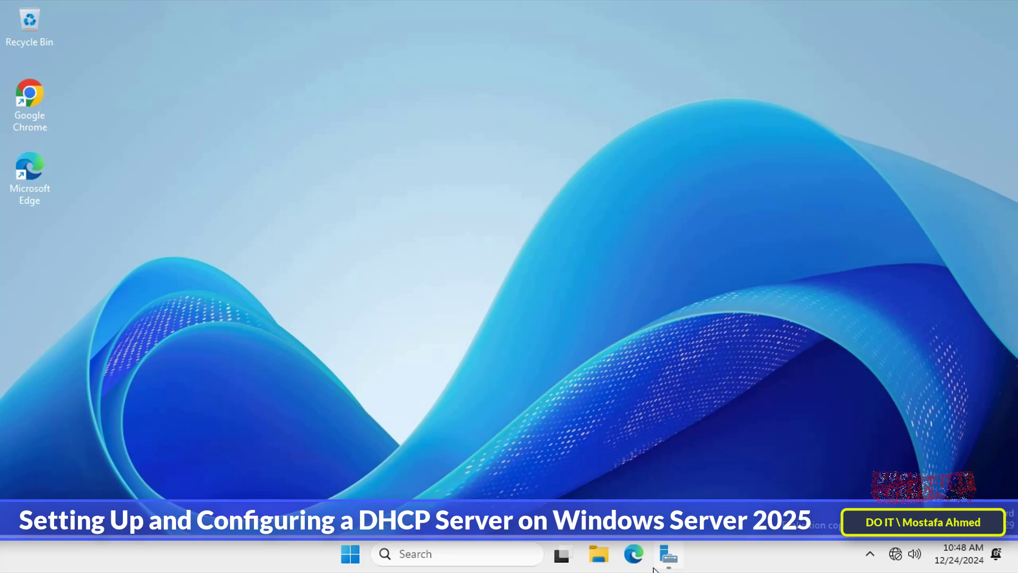
Open Server Manager and show the Local Server properties
left_click(664, 555)
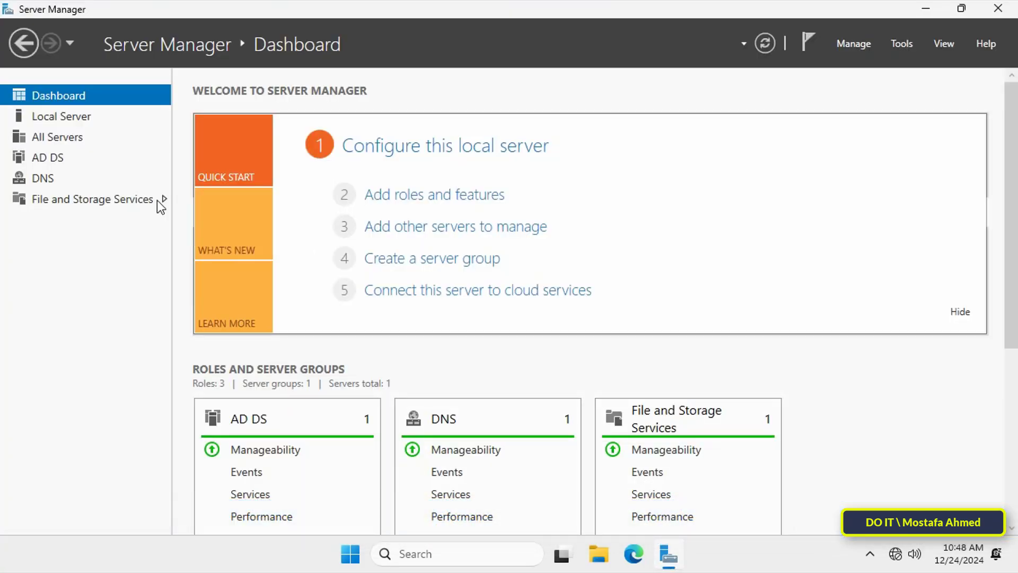
left_click(84, 122)
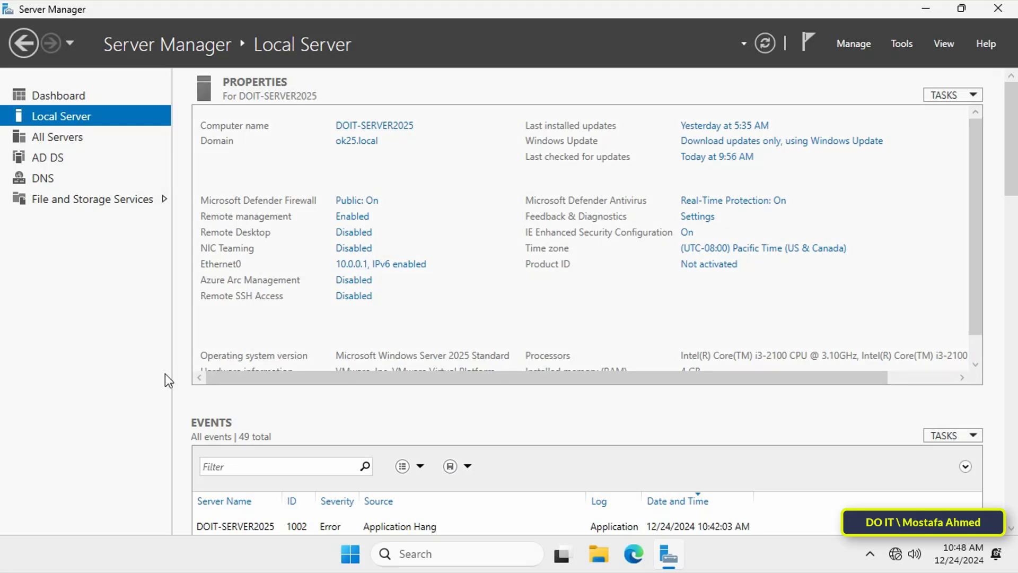
Run ipconfig in a Command Prompt to check the server's IPv4 address, subnet mask and default gateway, then close it
key("super+r")
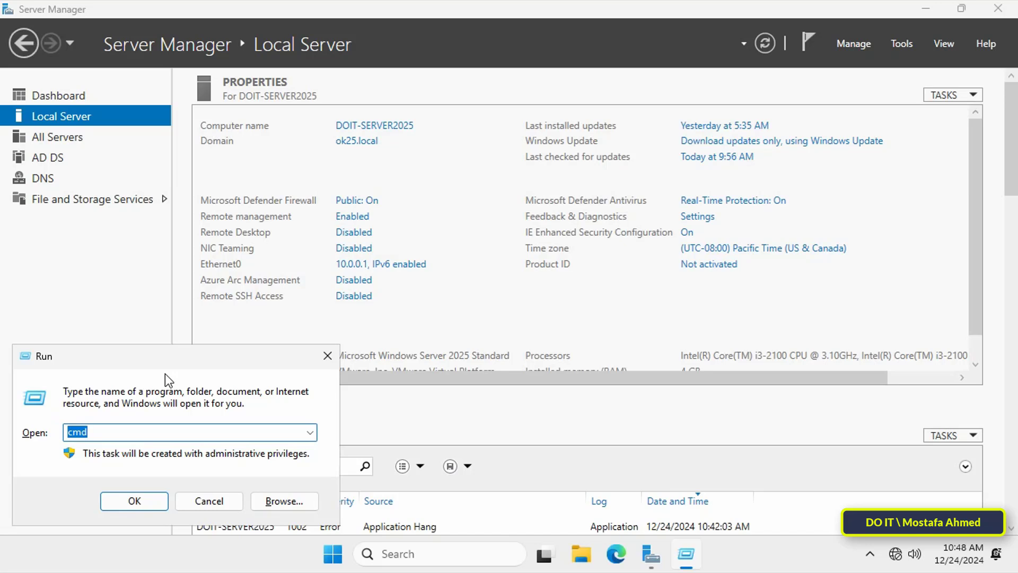
key("Return")
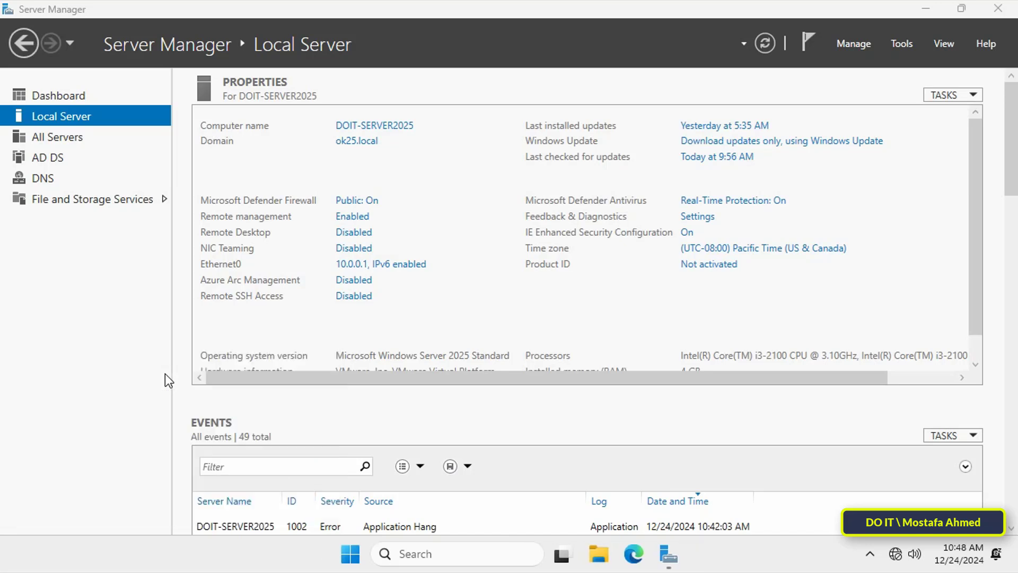
type("ip")
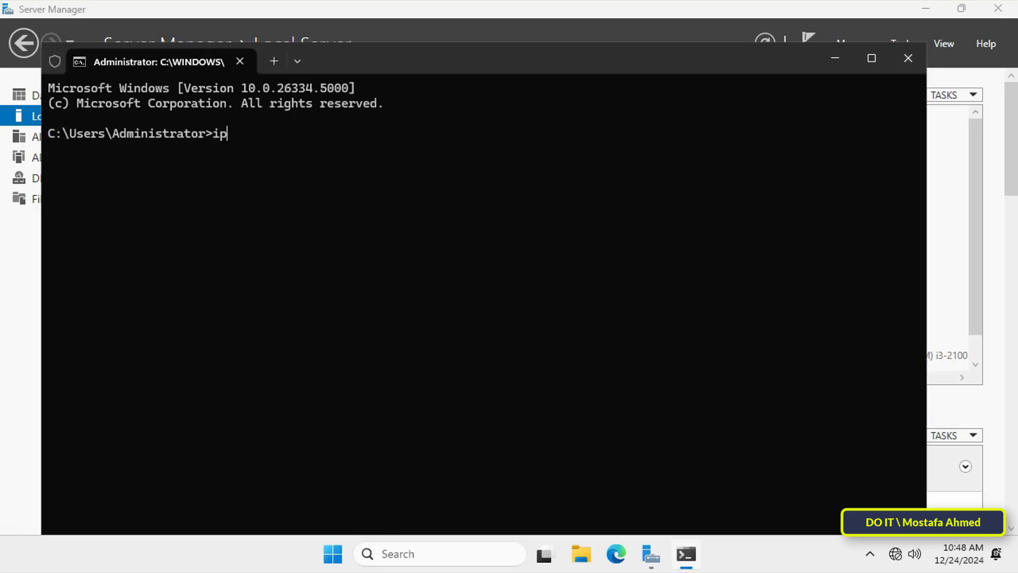
type("config")
key("Return")
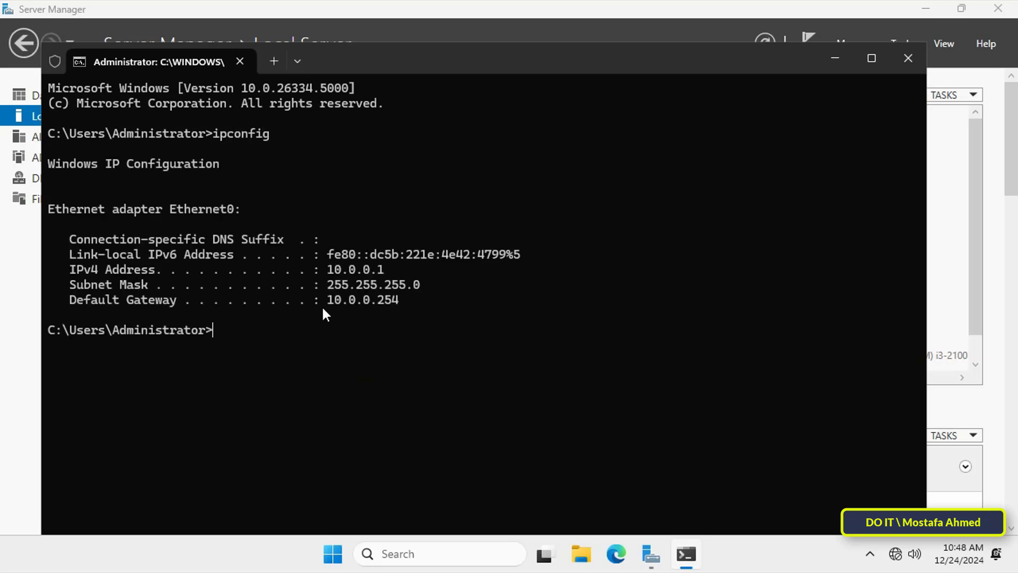
left_click_drag(368, 268, 398, 300)
left_click(380, 360)
left_click(902, 58)
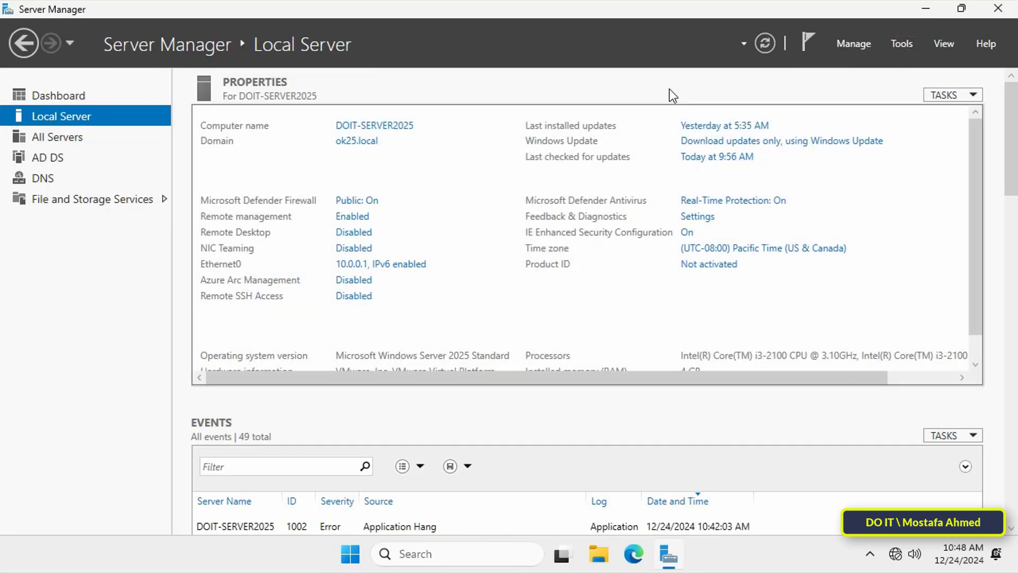
Start adding roles and features with a role-based installation on DOIT-SERVER2025 from the server pool
left_click(854, 43)
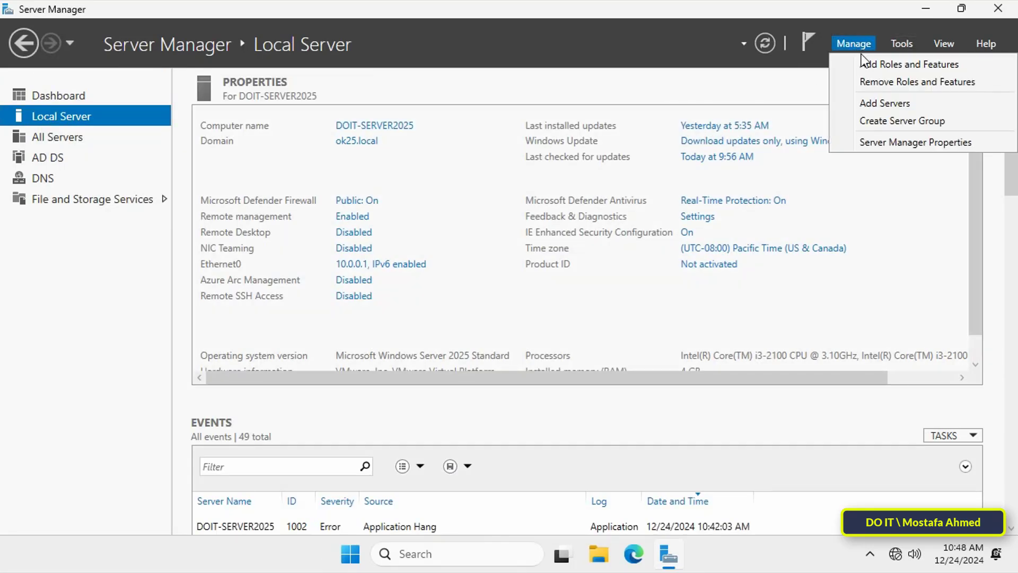
left_click(866, 66)
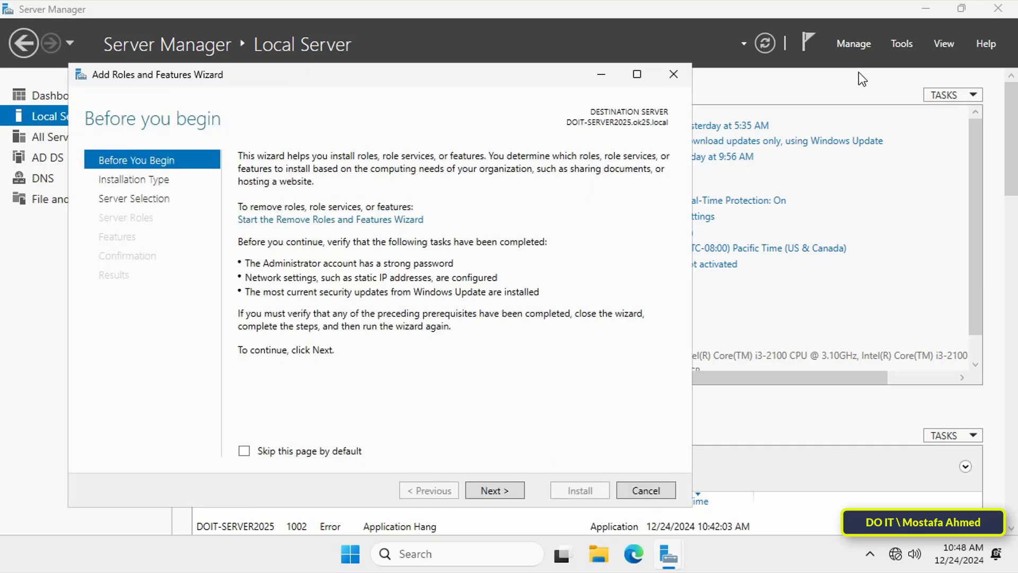
left_click_drag(544, 74, 637, 45)
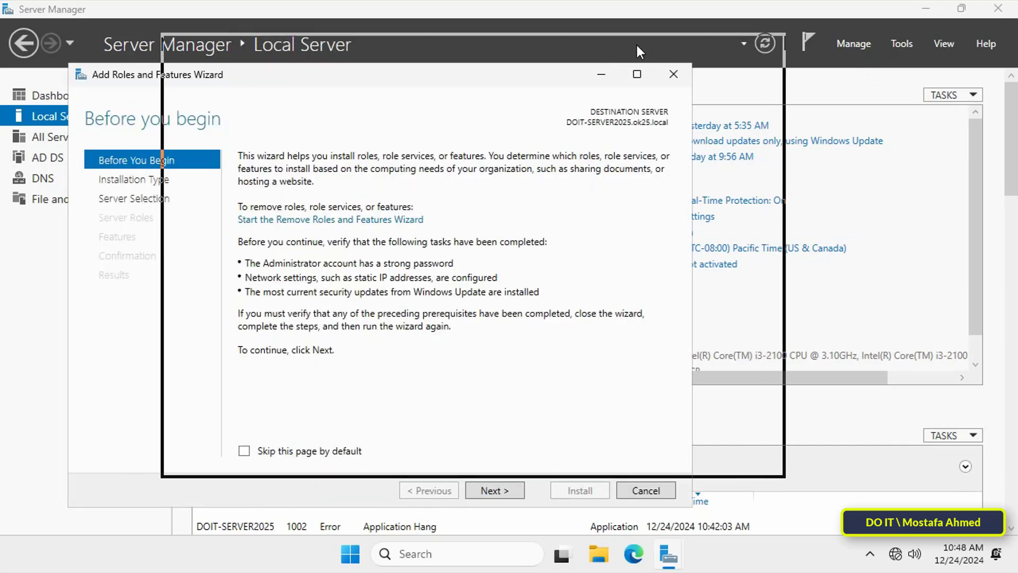
left_click(603, 464)
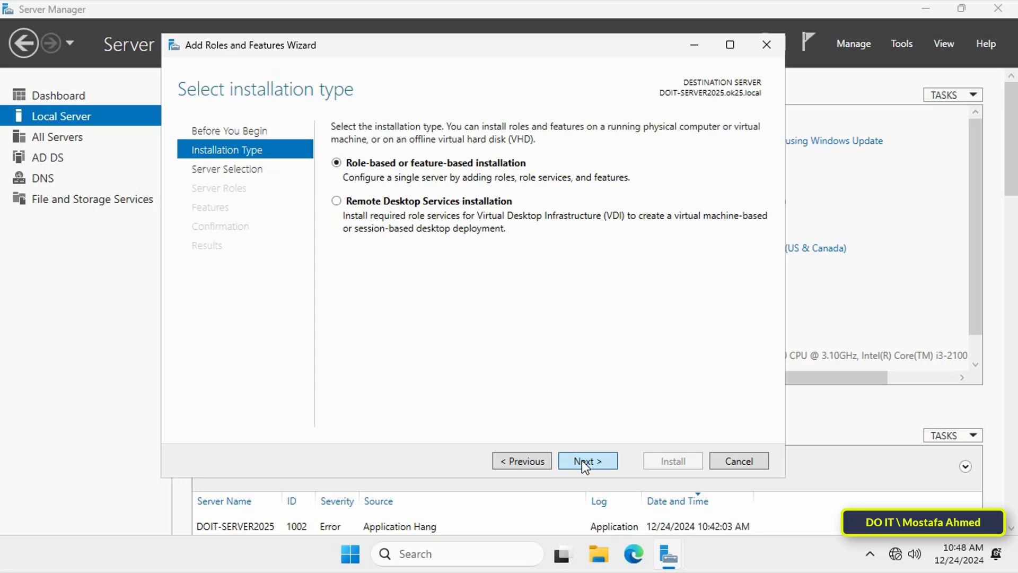
left_click(583, 466)
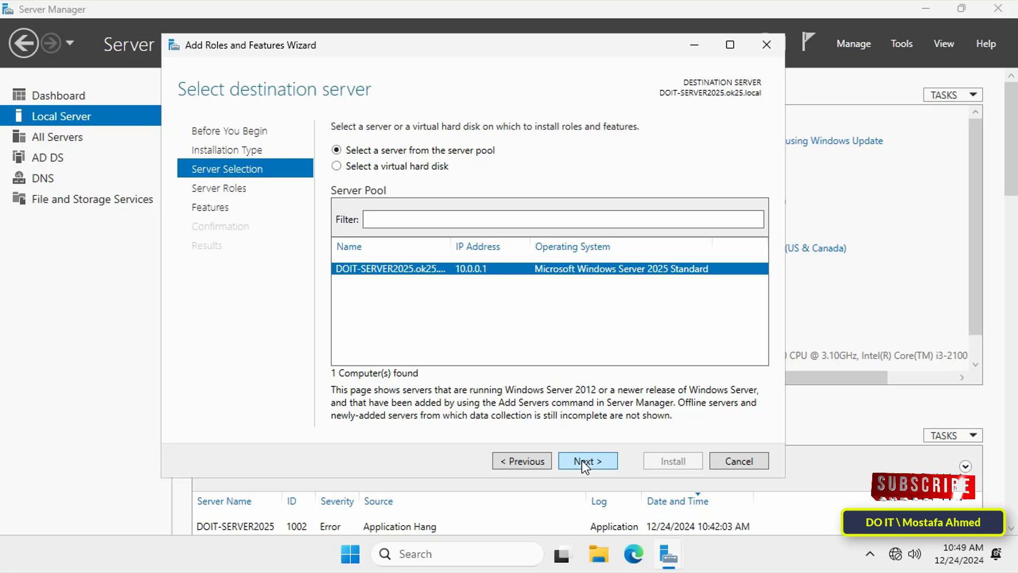
left_click(581, 461)
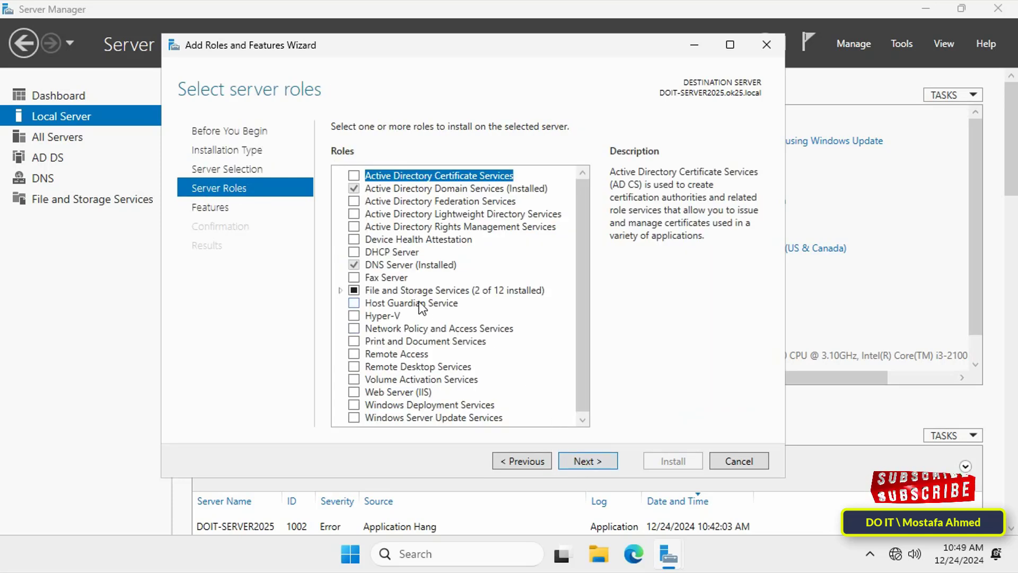
Select the DHCP Server role with its management tools, keep the default features, and install it
left_click(354, 253)
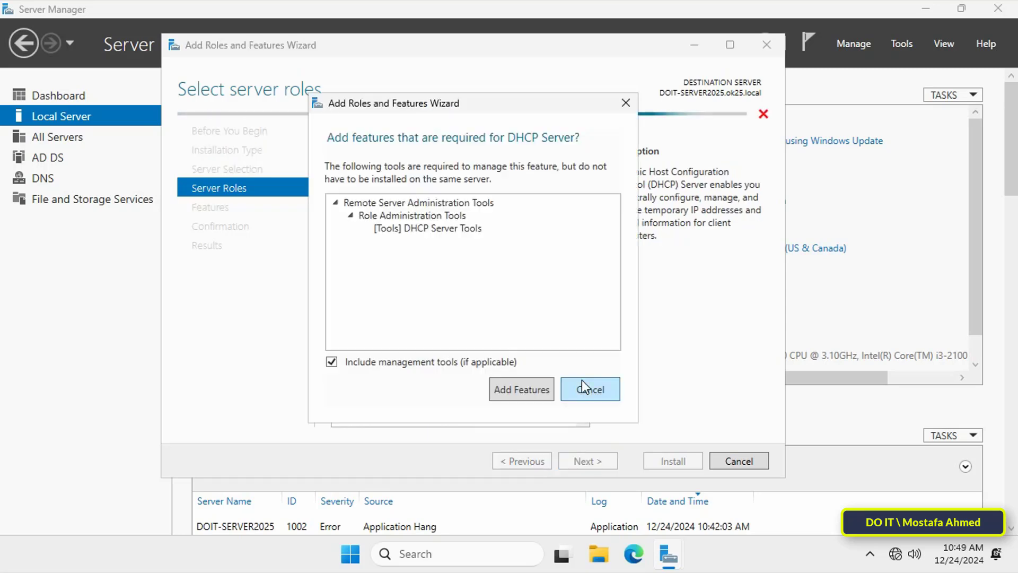
left_click(518, 387)
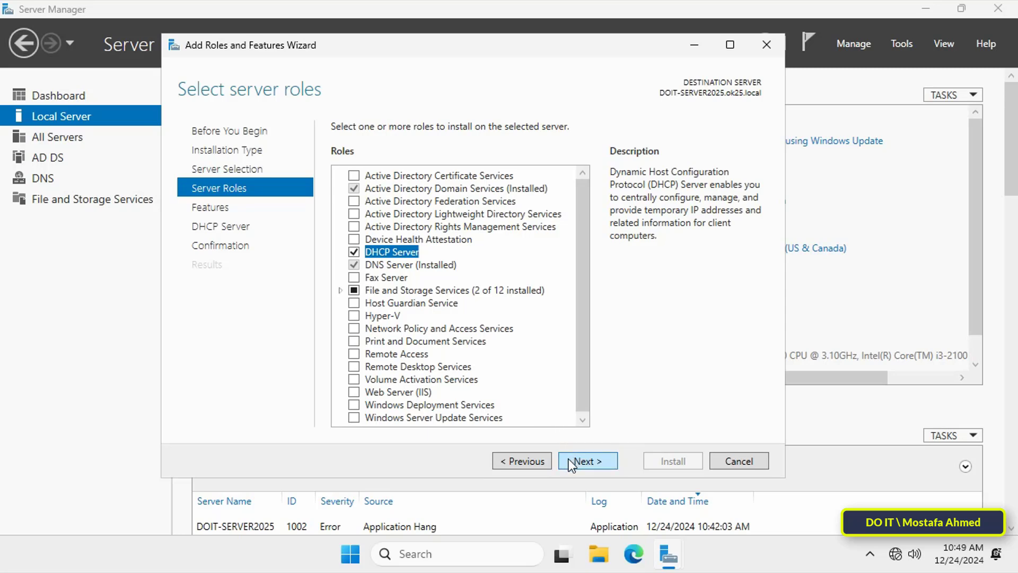
left_click(568, 460)
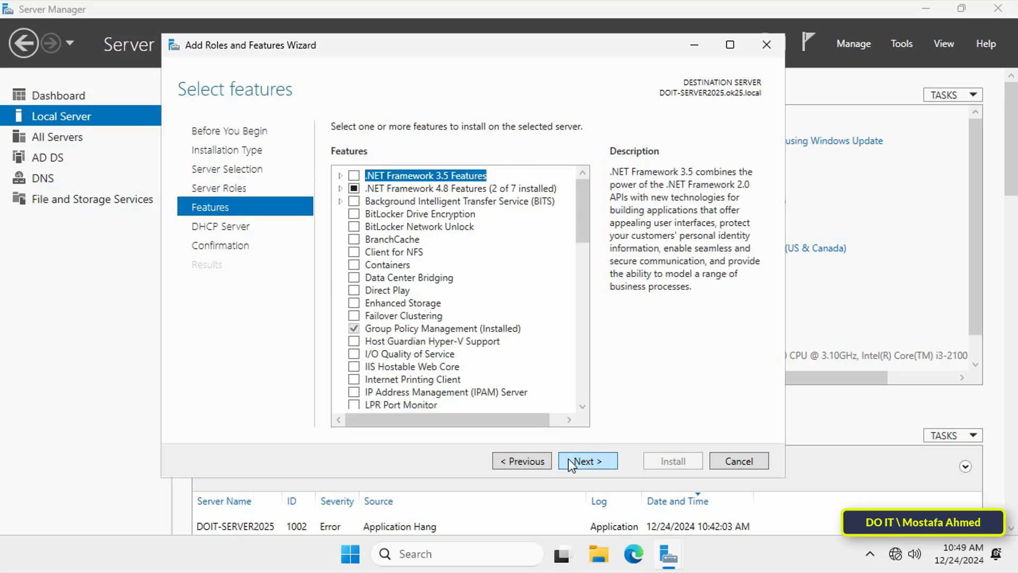
left_click(568, 459)
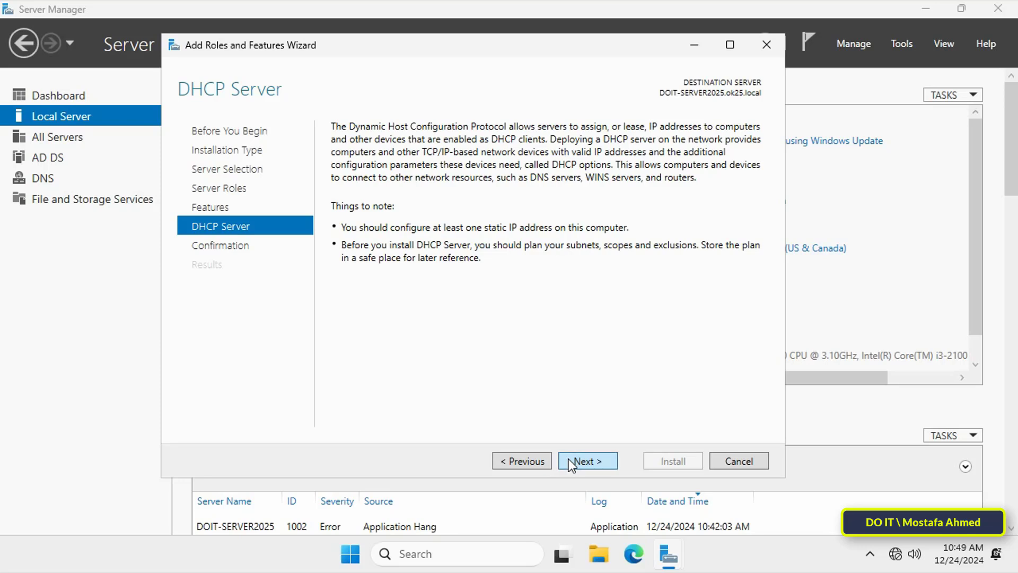
left_click(568, 460)
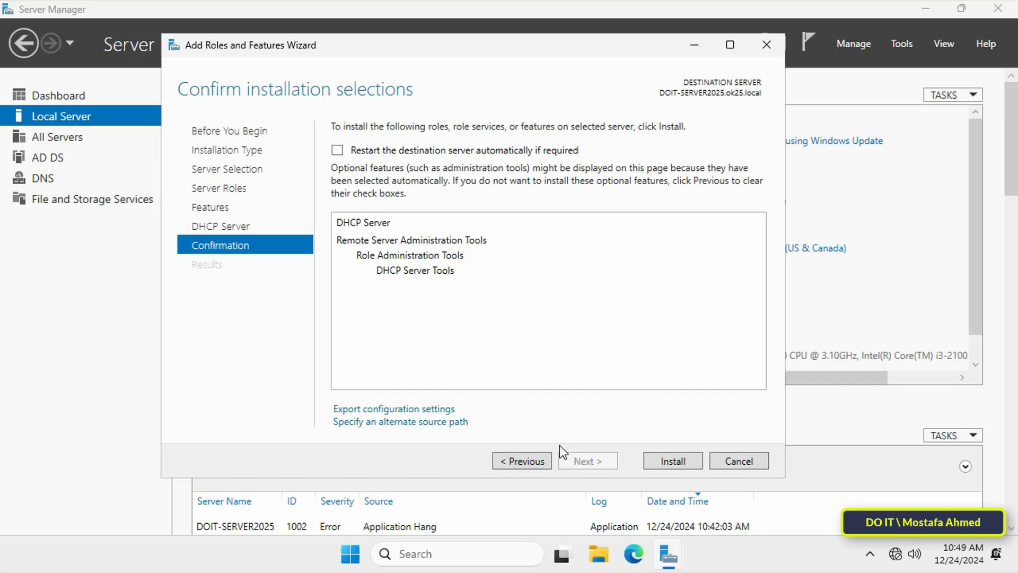
left_click(682, 459)
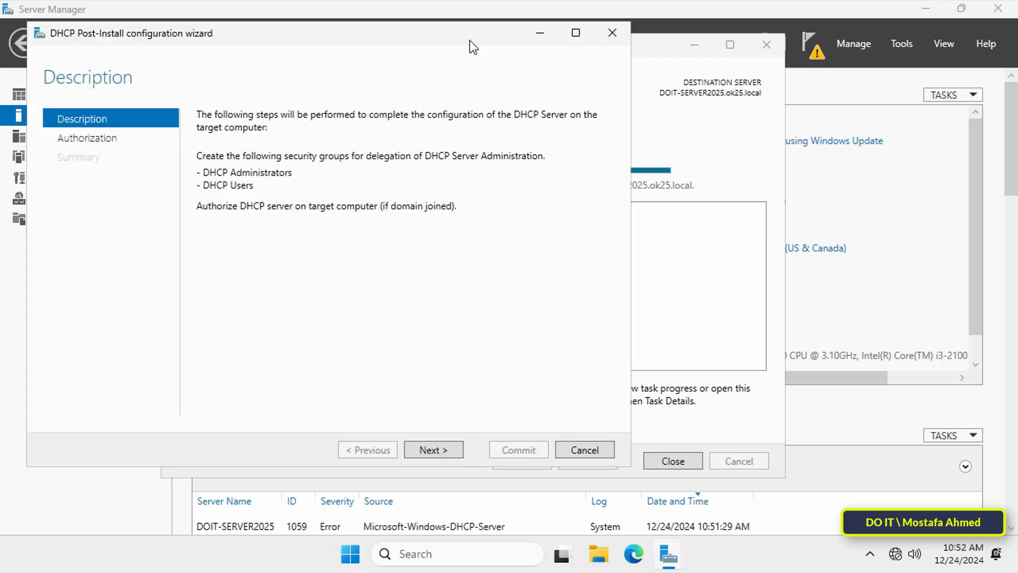
Complete the DHCP post-install configuration, authorizing the server with the preset administrator credentials, and close both wizards
left_click_drag(470, 40, 572, 37)
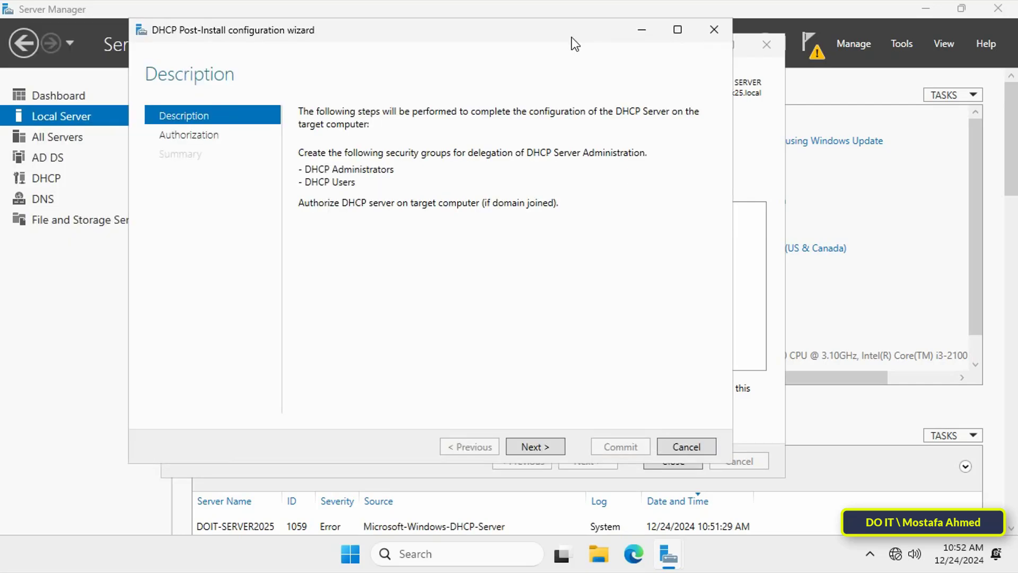
left_click(533, 446)
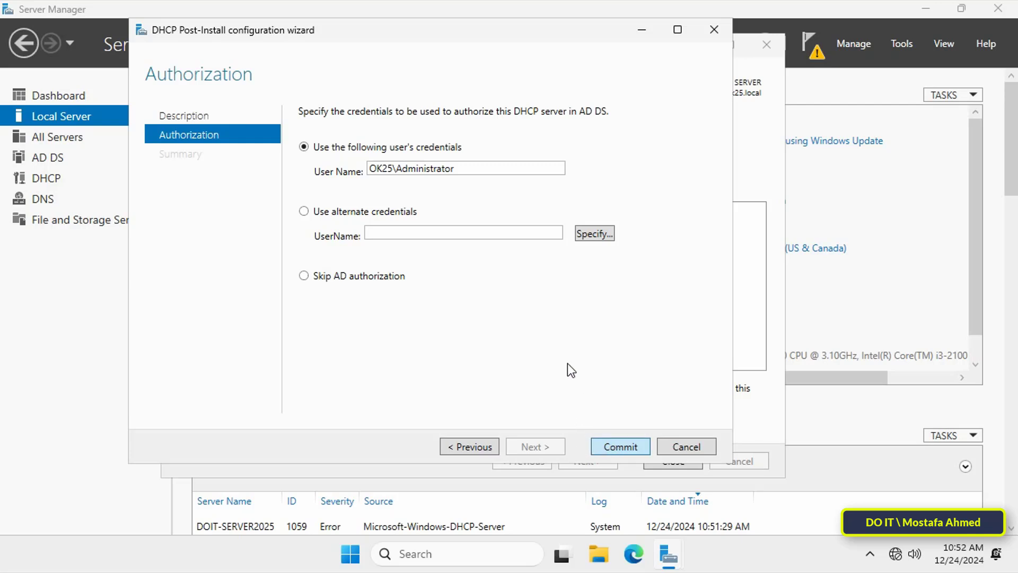
key("Return")
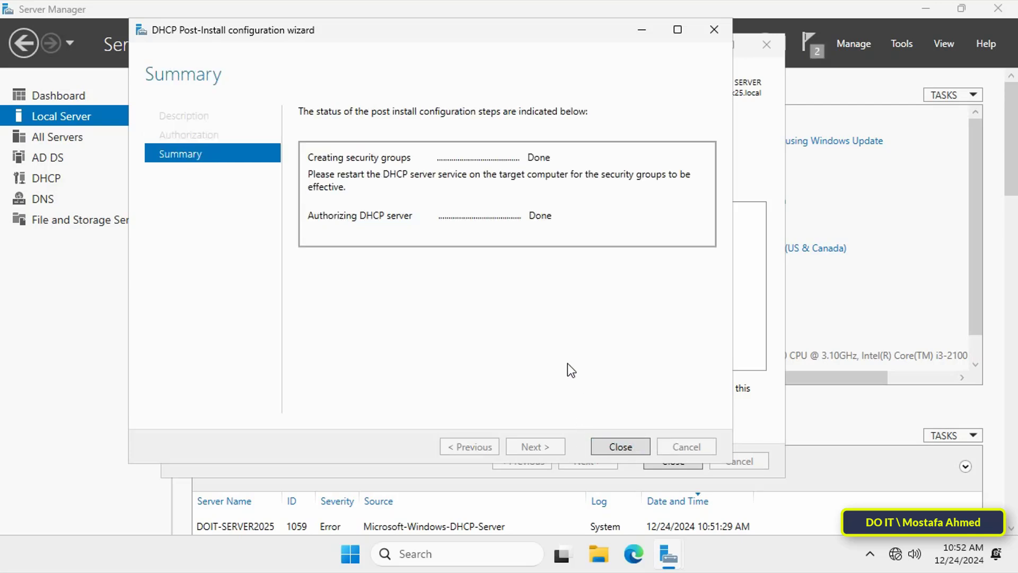
left_click(617, 447)
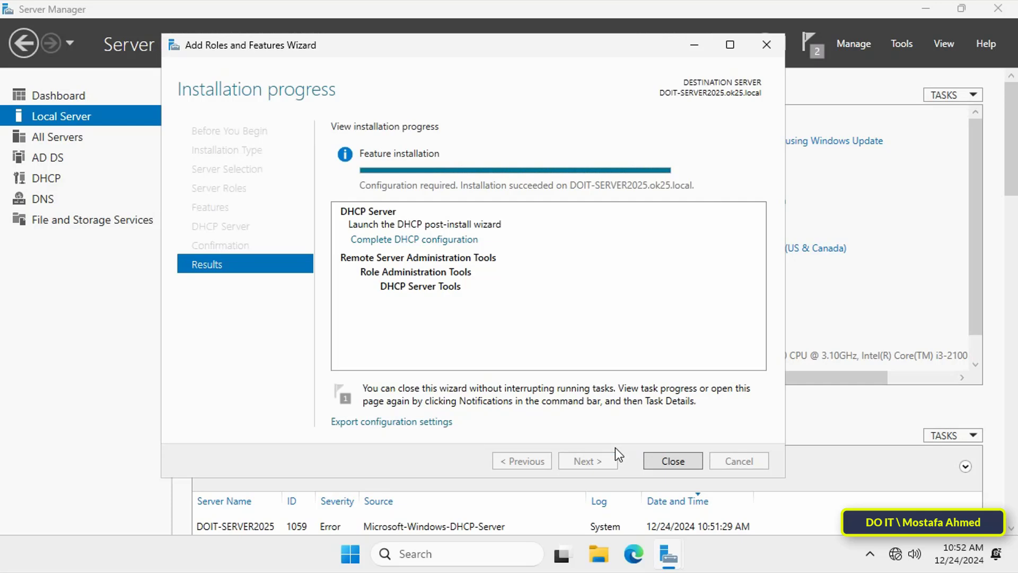
left_click(666, 460)
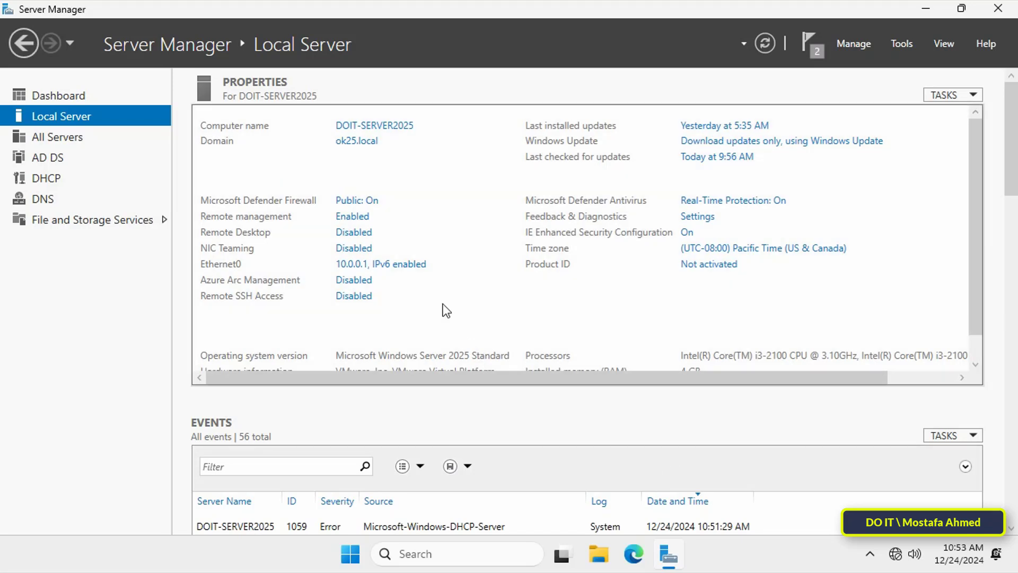
Open the DHCP management console, maximize it and widen its tree pane
left_click(901, 44)
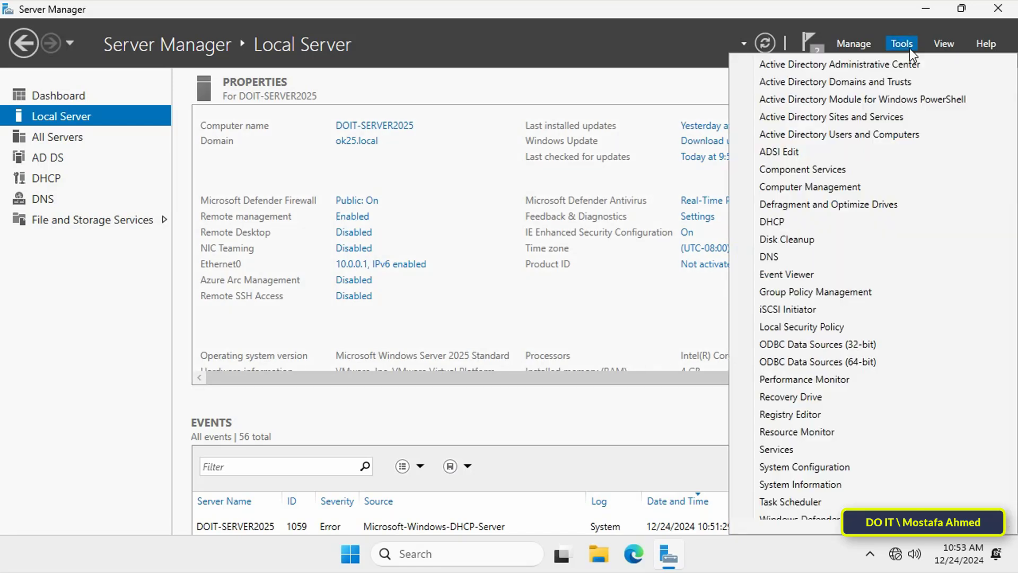
left_click(807, 221)
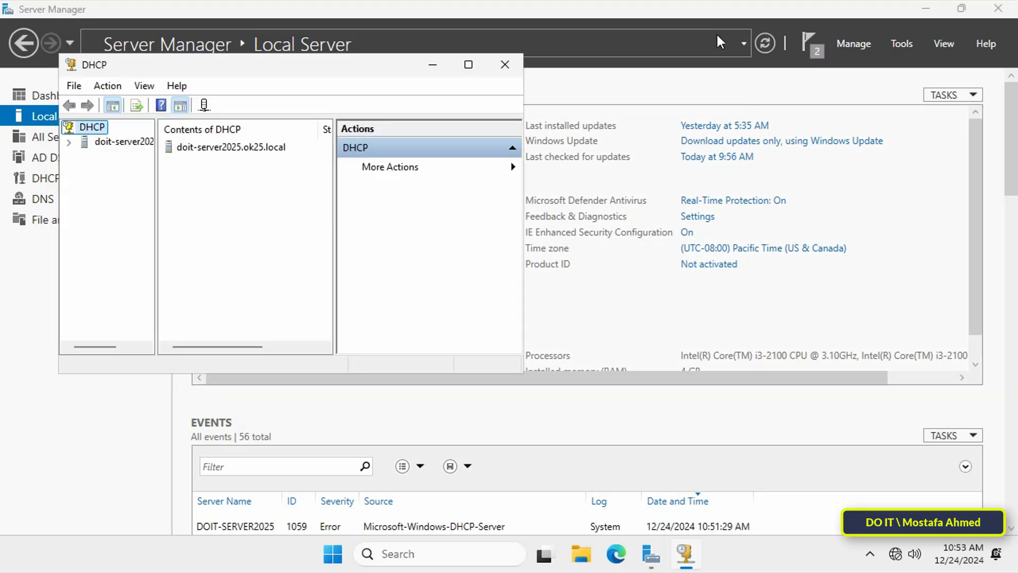
left_click(468, 64)
left_click_drag(96, 244, 176, 244)
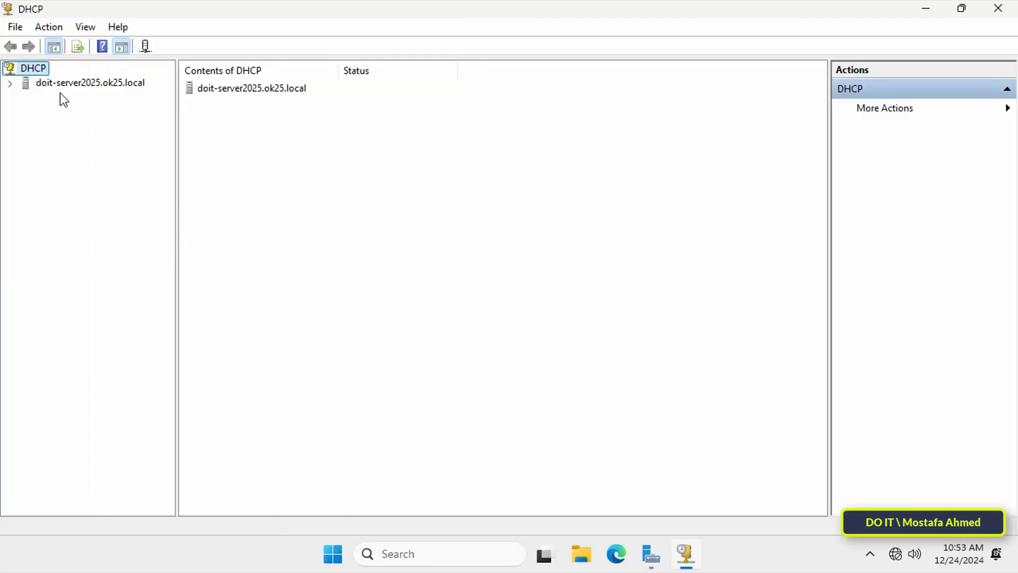
Review the authorized DHCP servers and confirm doit-server2025.ok25.local as the server for the console
right_click(39, 69)
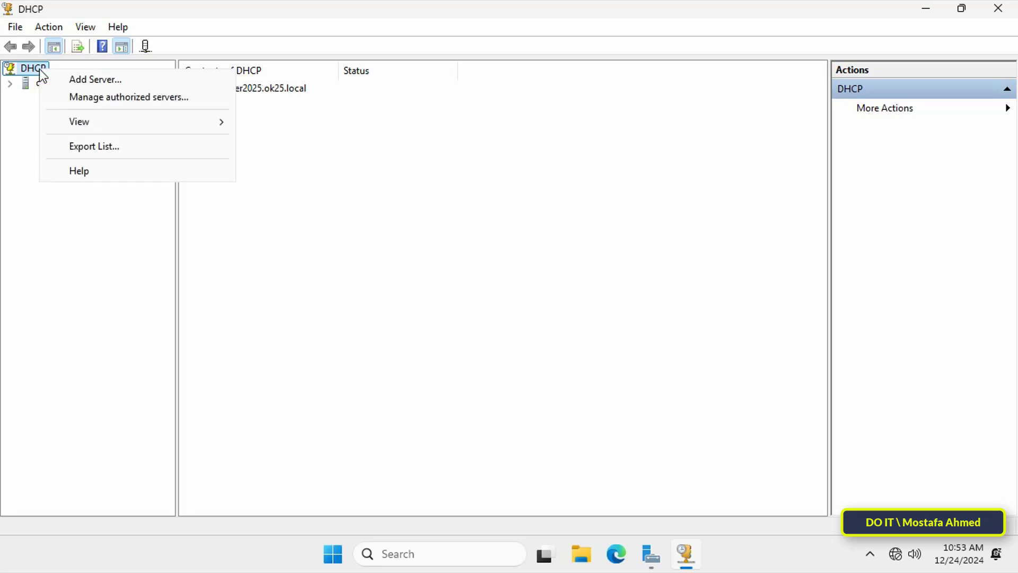
left_click(94, 99)
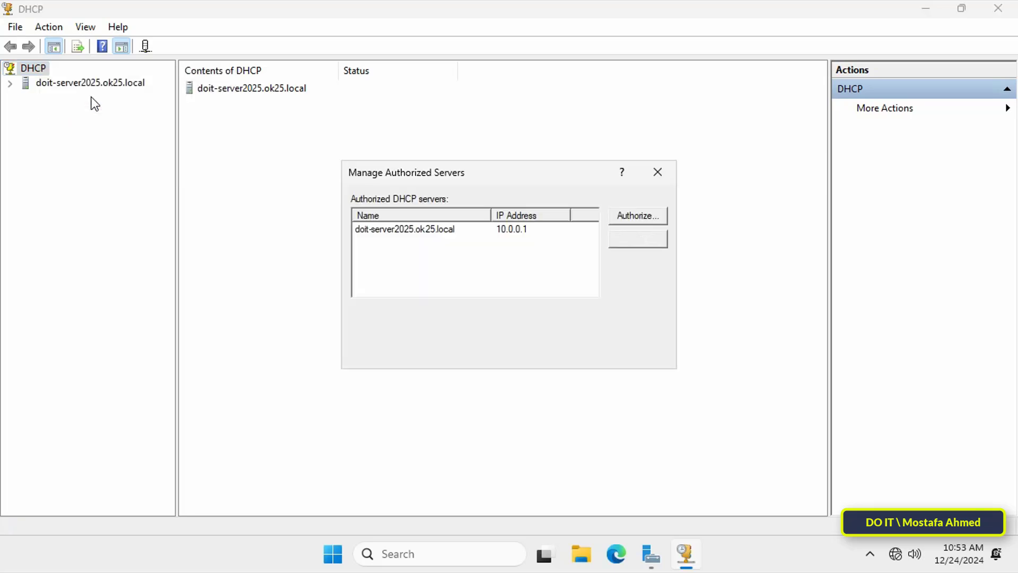
left_click(435, 229)
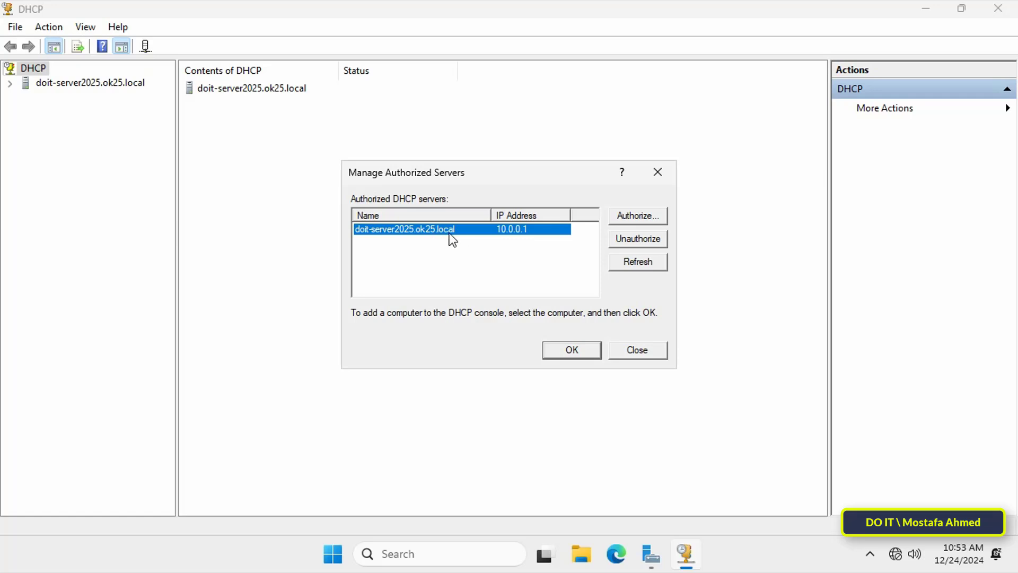
left_click(592, 352)
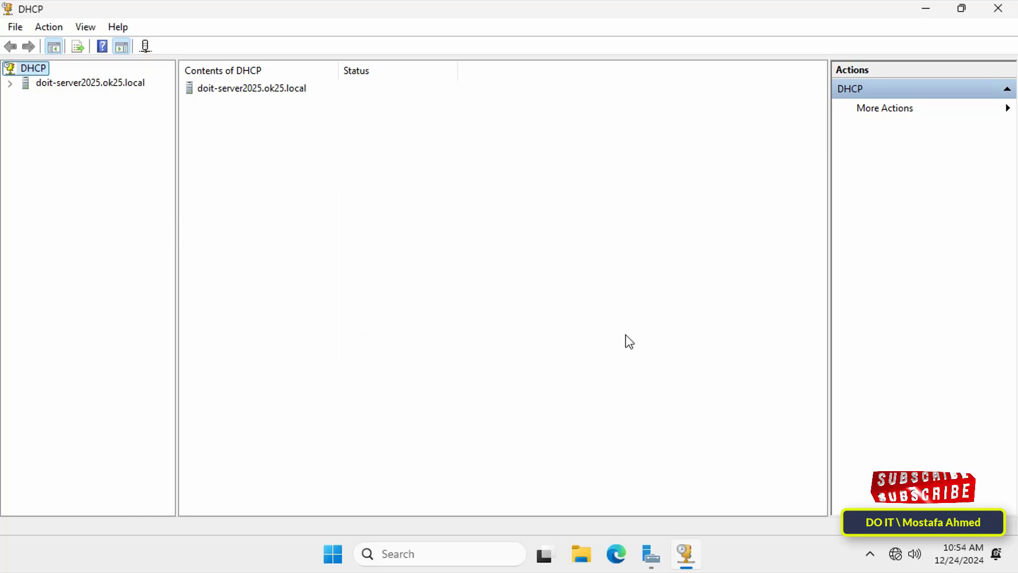
Start a new IPv4 scope on the server, entering MY LAN as both its name and description
left_click(11, 85)
left_click(25, 98)
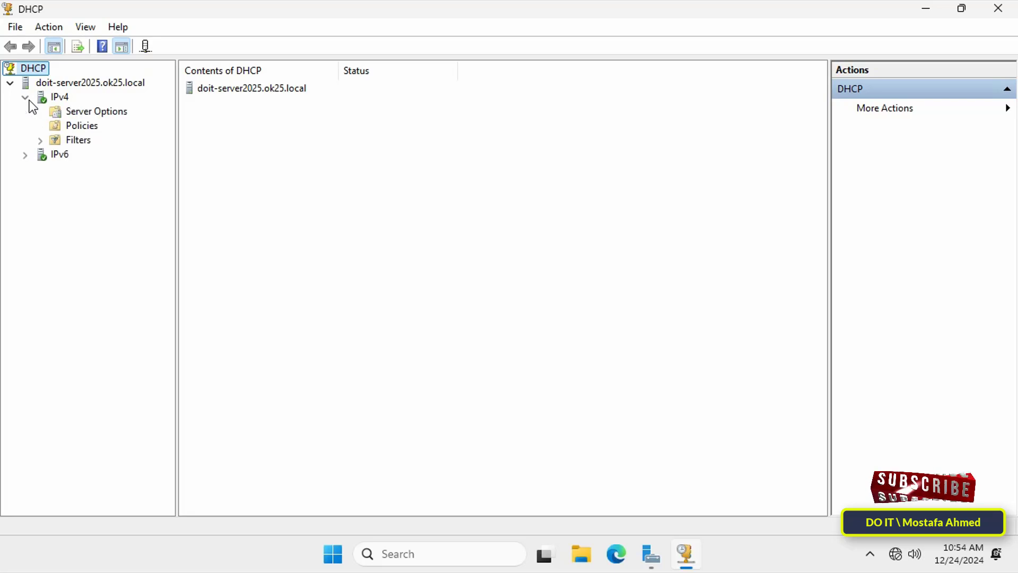
right_click(65, 96)
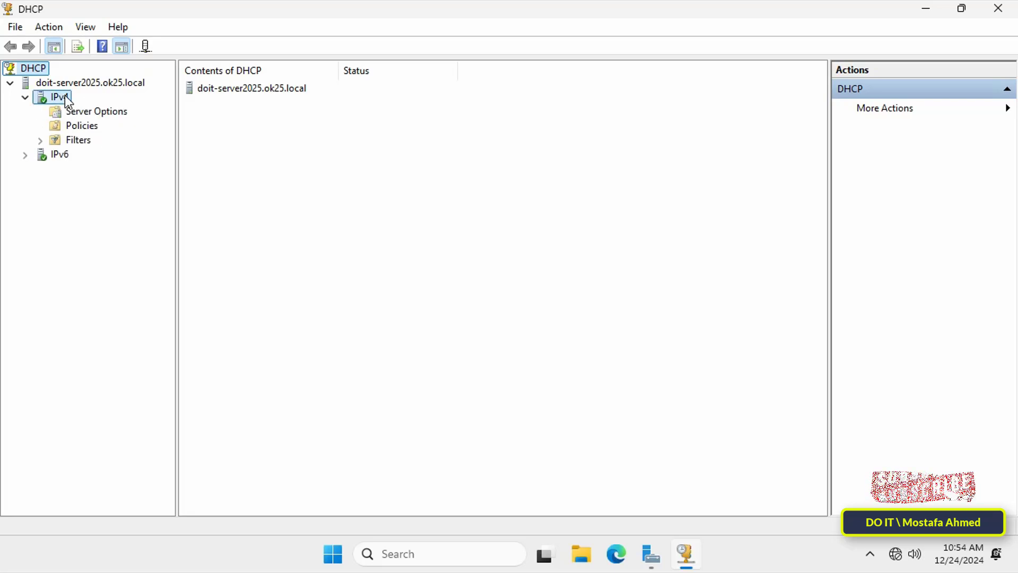
left_click(163, 132)
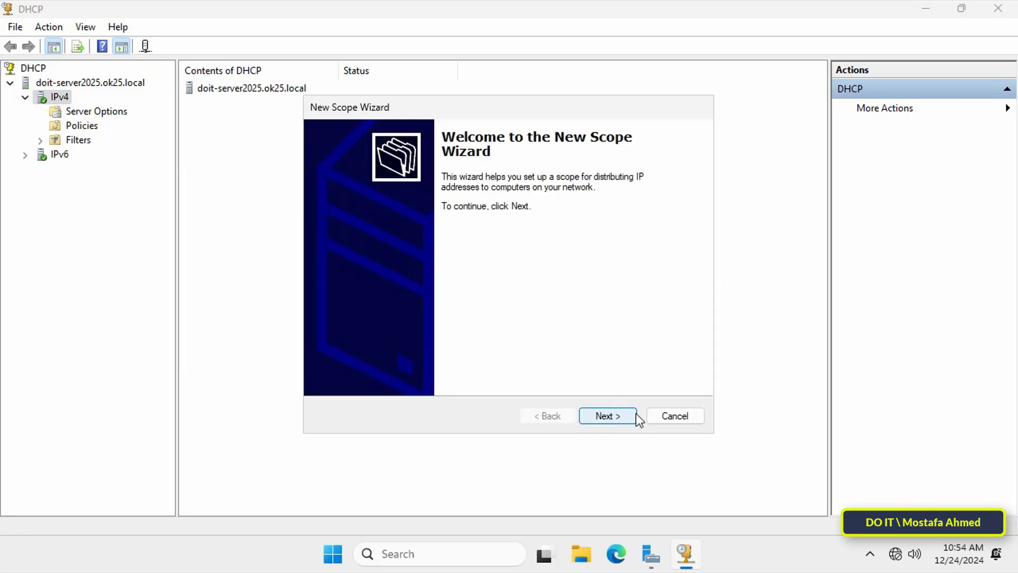
left_click(629, 416)
type("MY LAN")
key("Tab")
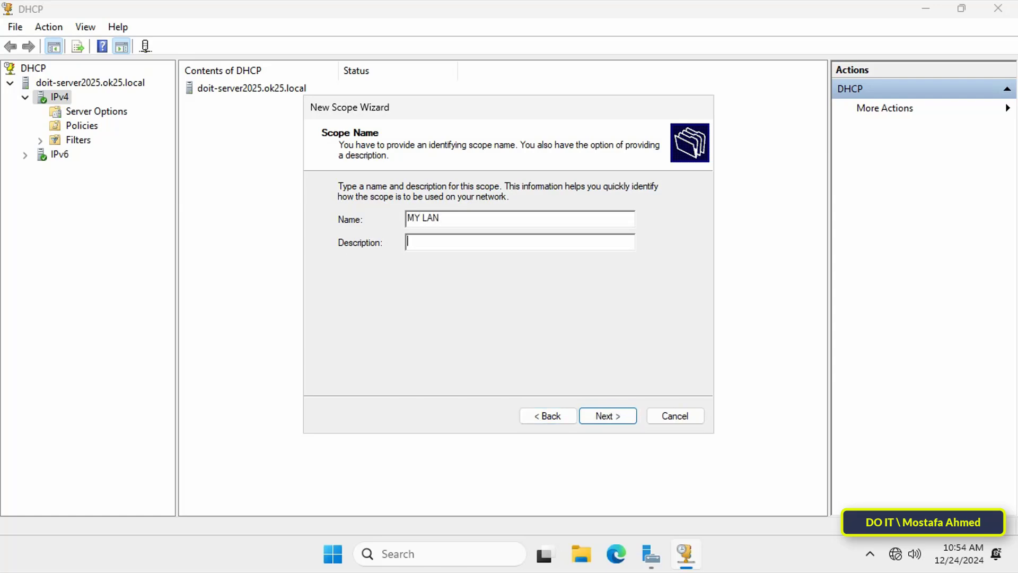
type("MY LAN")
left_click(633, 416)
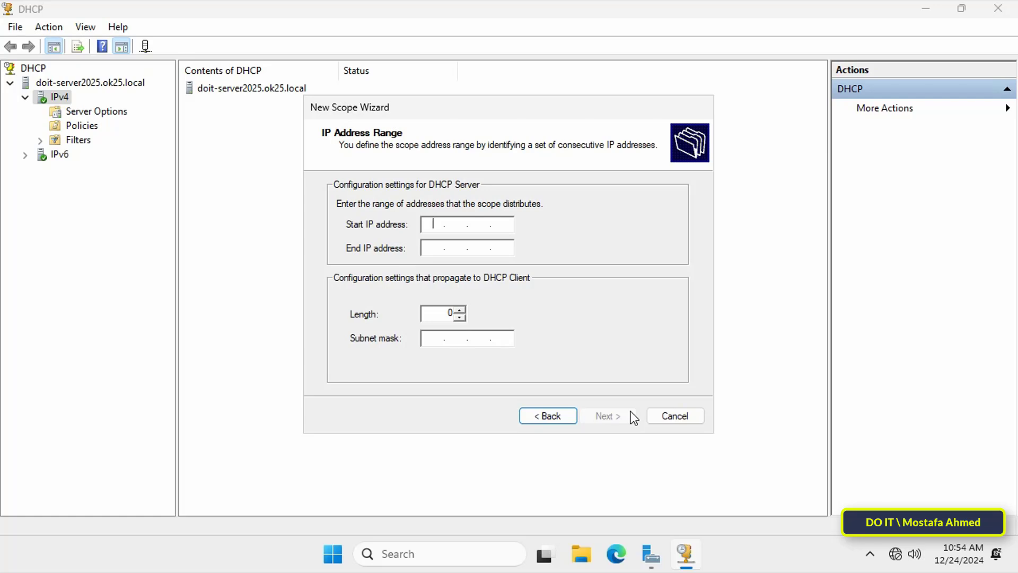
Set the scope's address range to 10.0.0.1 through 10.0.0.254 with a subnet mask length of 24
type("10.0.0.1")
key("Tab")
type("10 . 0 . 0 . ")
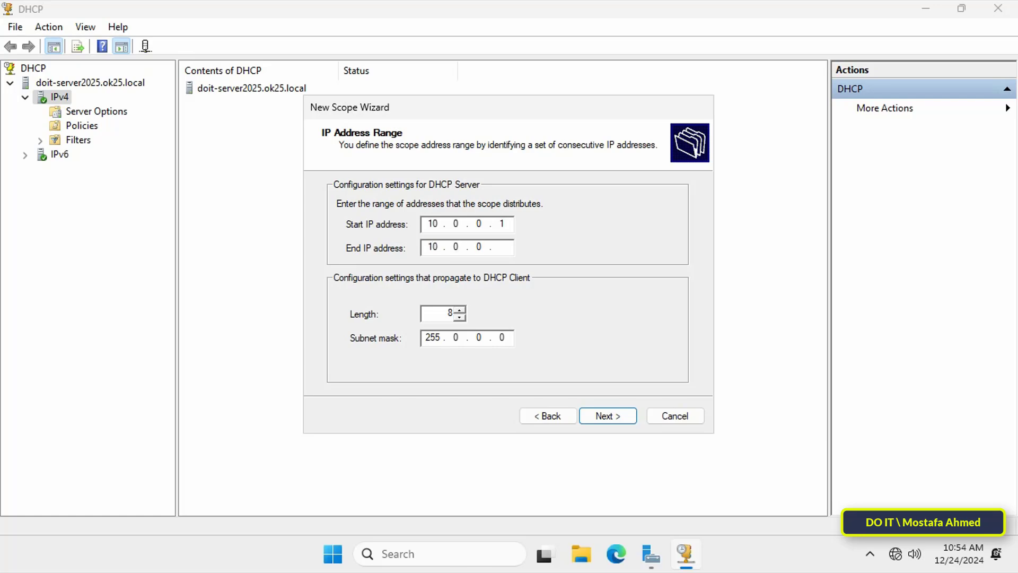
type("254")
left_click_drag(442, 314, 460, 314)
type("24")
left_click(618, 418)
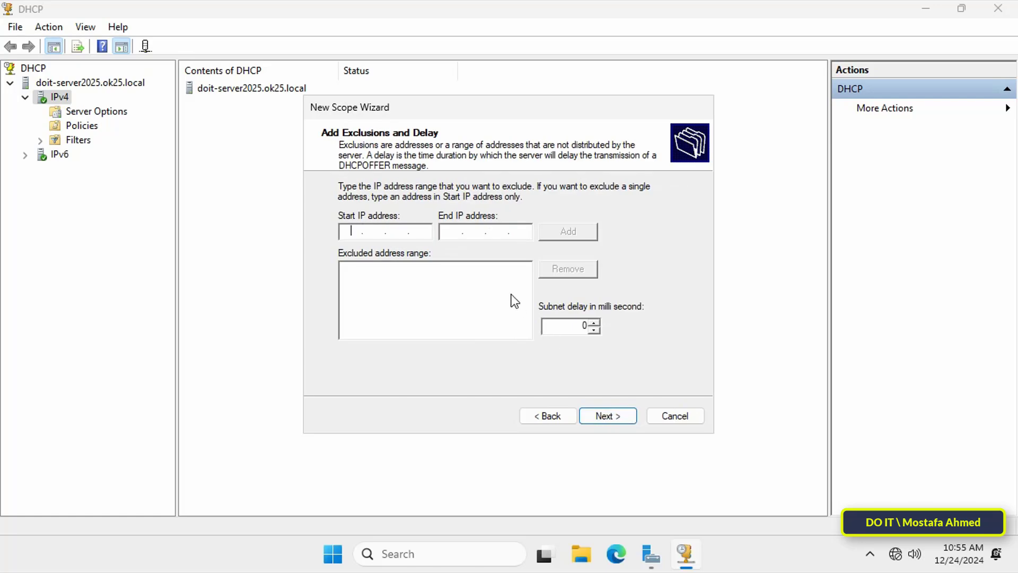
Exclude the addresses 10.0.0.1 to 10.0.0.100 from distribution by the scope
type("10.0.0.1")
key("Tab")
type("10.0.0.100")
left_click(580, 233)
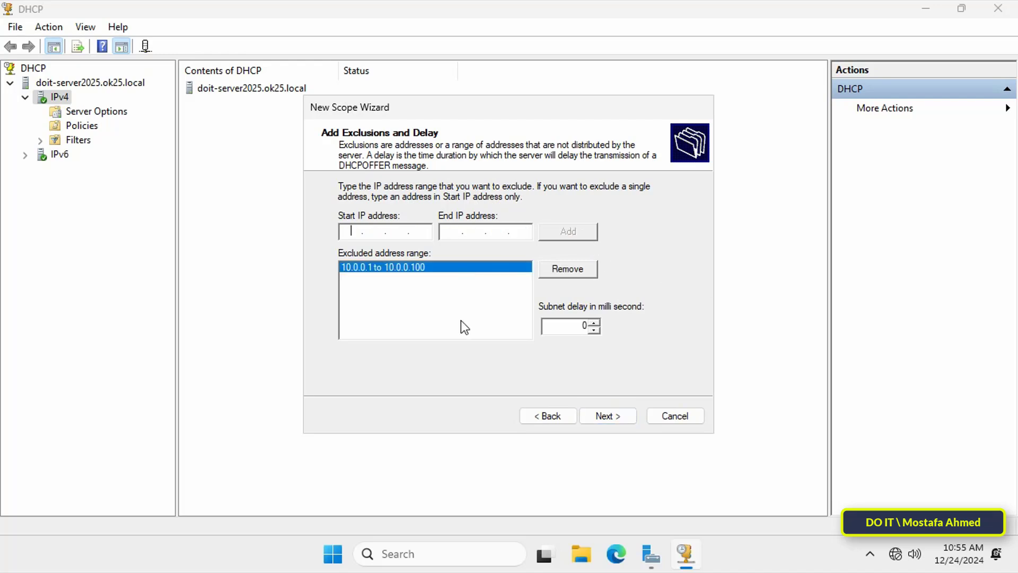
Add a second exclusion range from 10.0.0.120 to 10.0.0.150 and continue to the lease duration
type("10.0.0.120")
key("Tab")
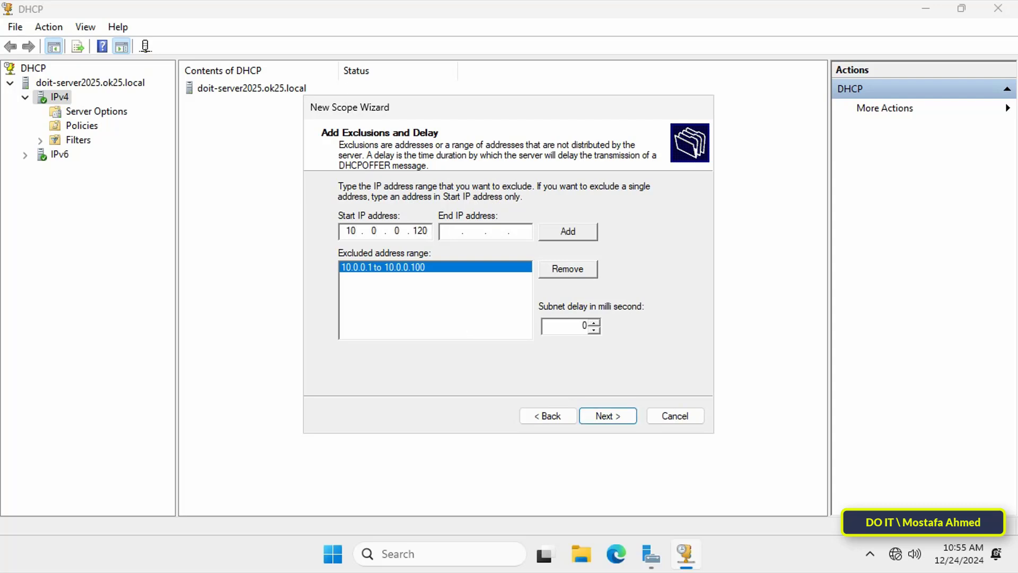
type("10.0.0.150")
left_click(579, 233)
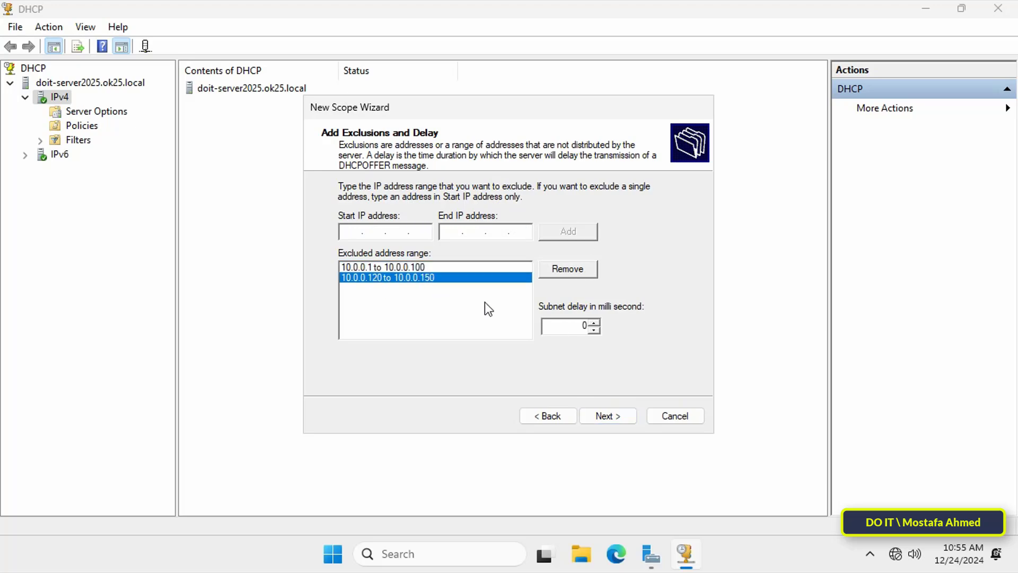
left_click(606, 412)
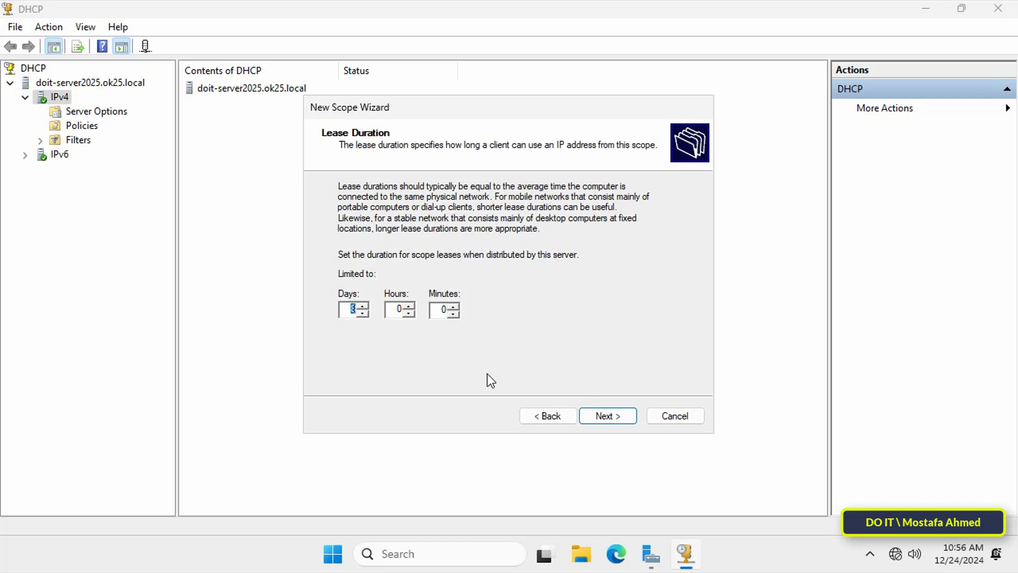
Keep the default lease duration, choose to configure DHCP options now, and add 10.0.0.254 as the default gateway
left_click(620, 417)
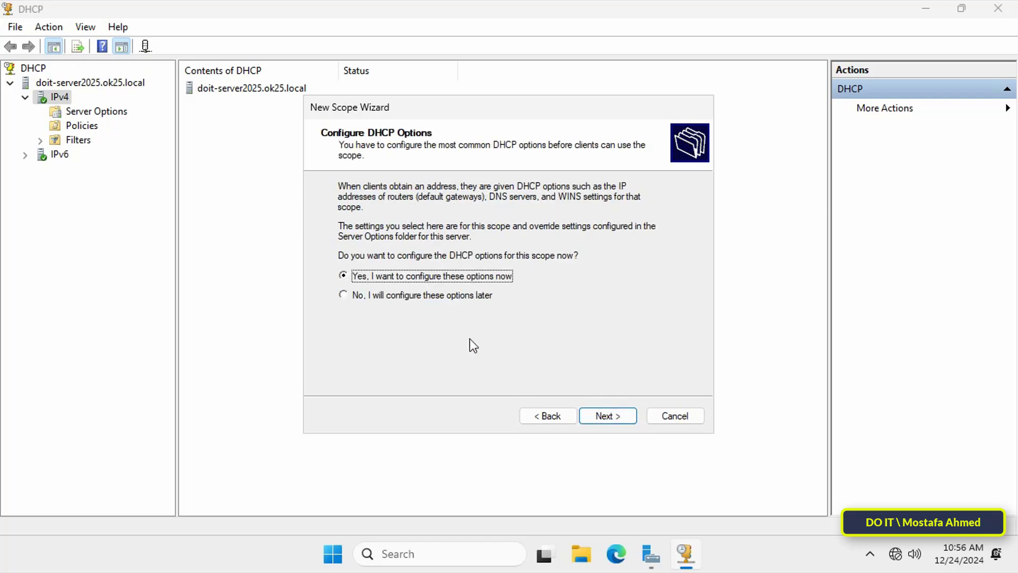
left_click(619, 417)
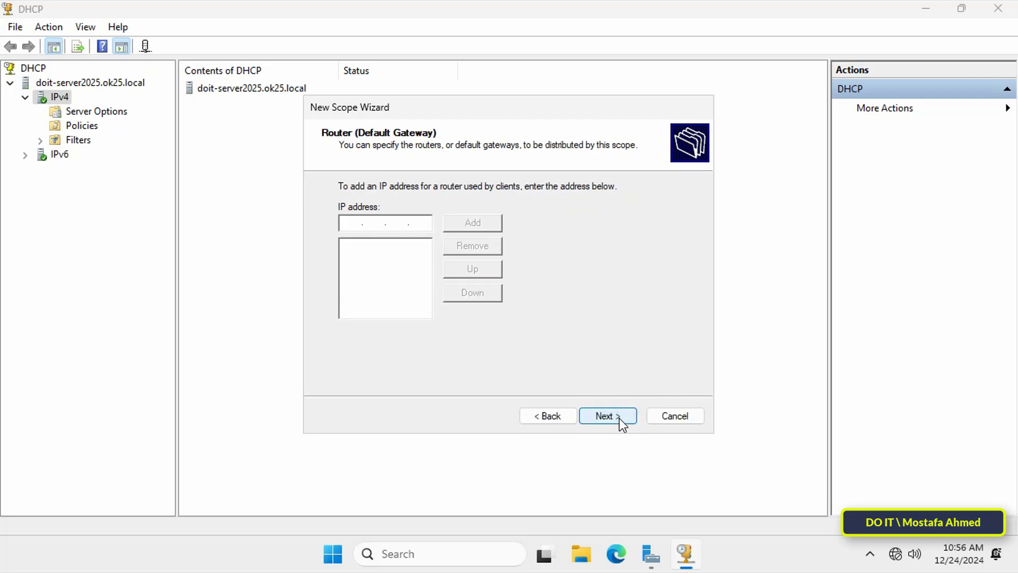
type("10.0.0.20")
key("BackSpace")
type("54")
left_click(473, 222)
left_click(626, 422)
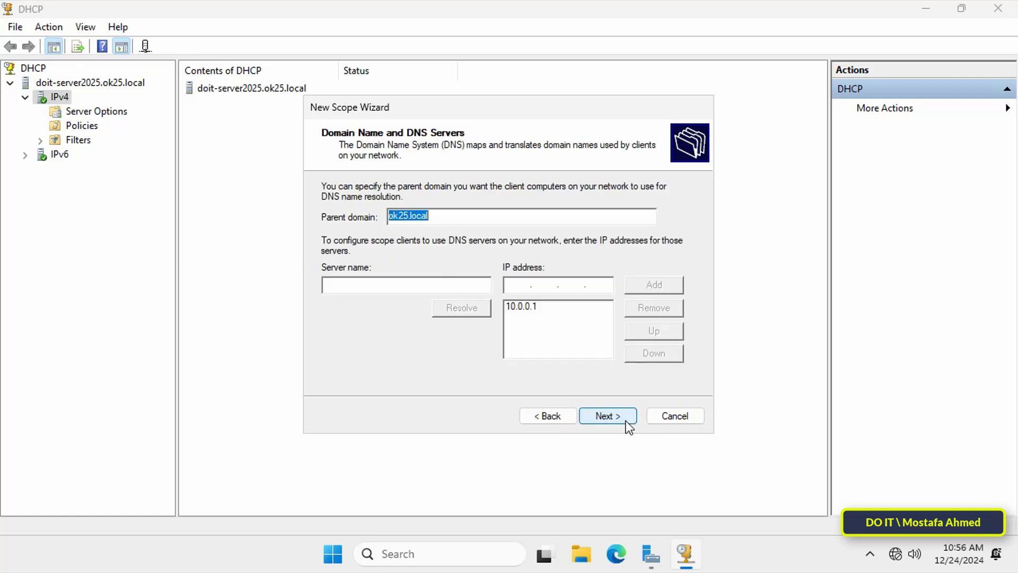
Accept the preset domain and DNS settings, leave WINS empty, and finish the wizard with the scope activated
left_click(626, 421)
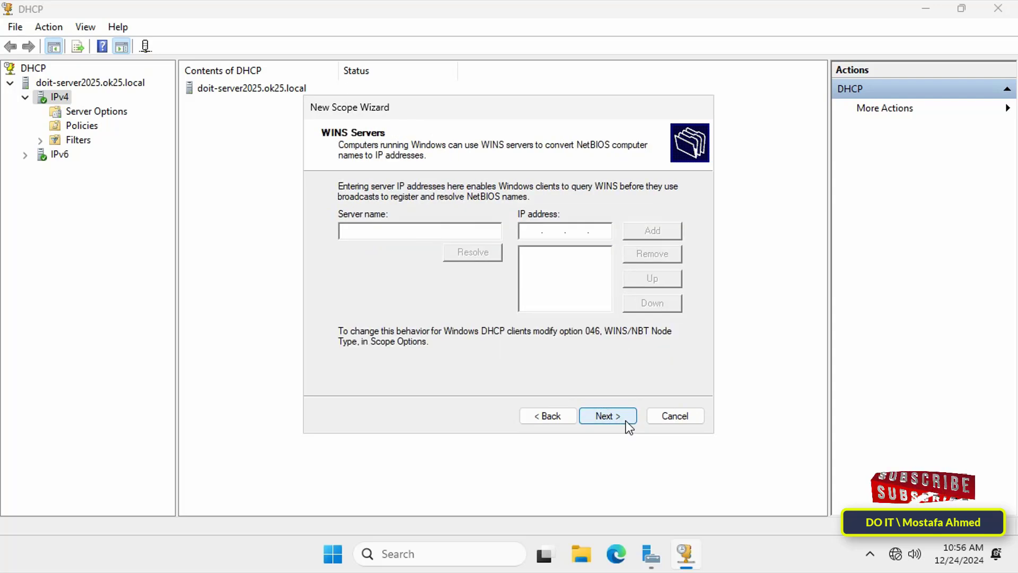
left_click(626, 421)
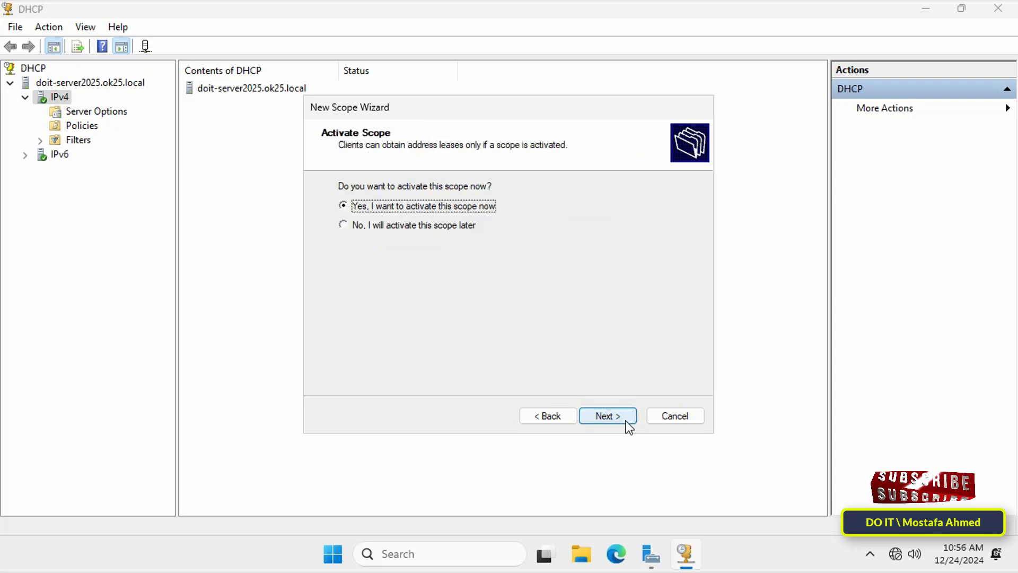
left_click(626, 421)
left_click(626, 421)
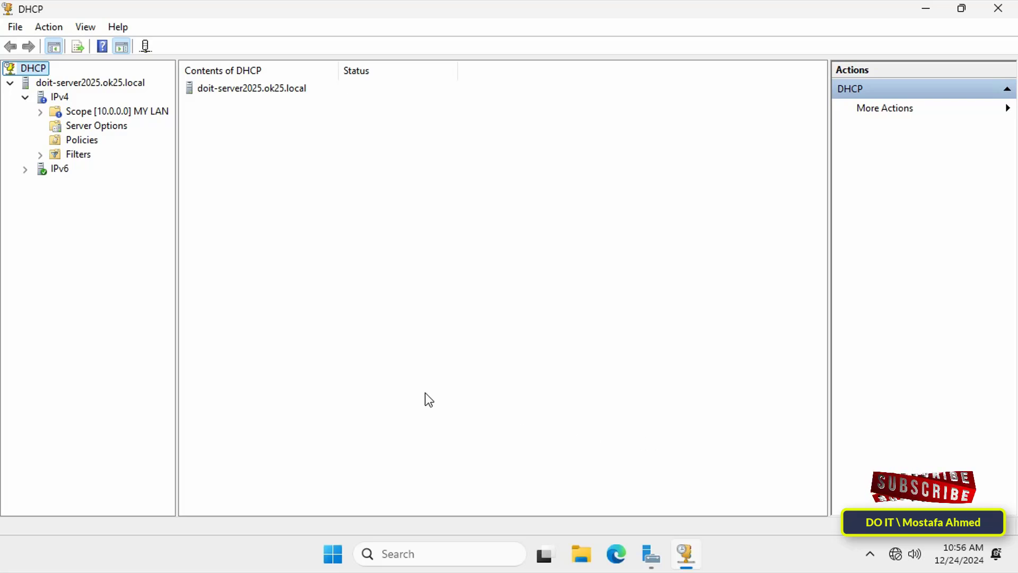
Refresh the IPv4 node and open the address leases of the MY LAN scope
left_click(58, 97)
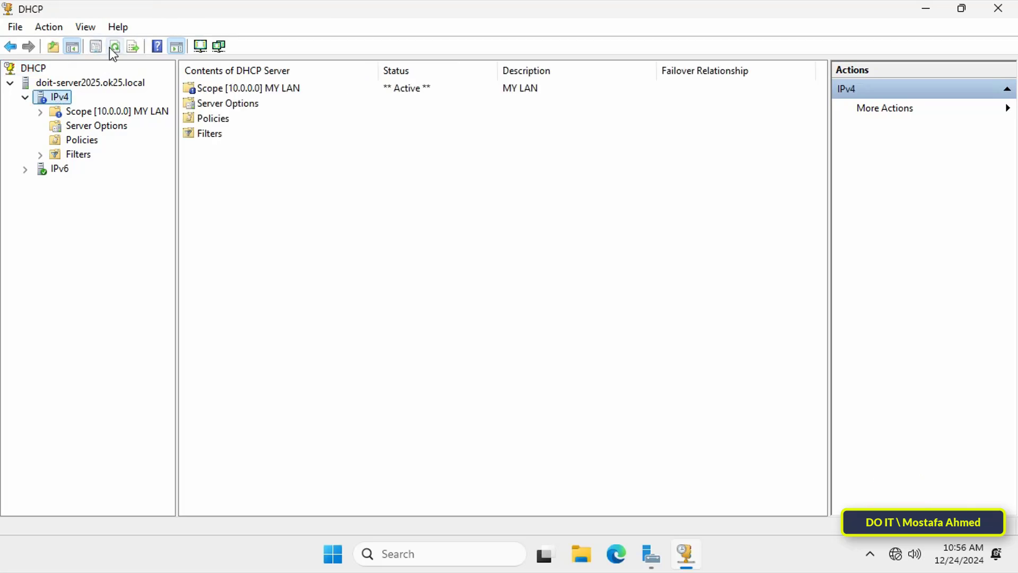
left_click(111, 48)
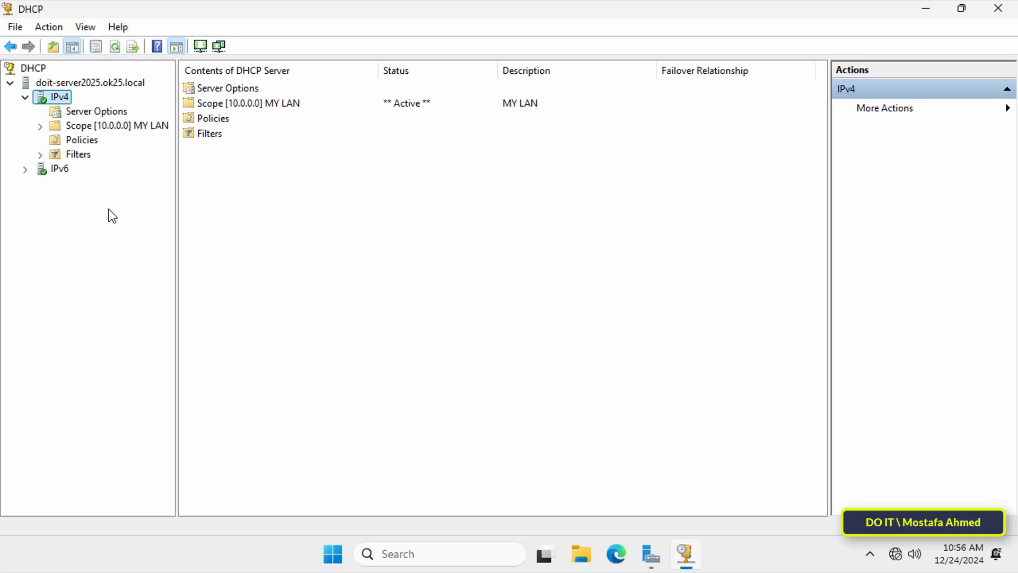
left_click(41, 126)
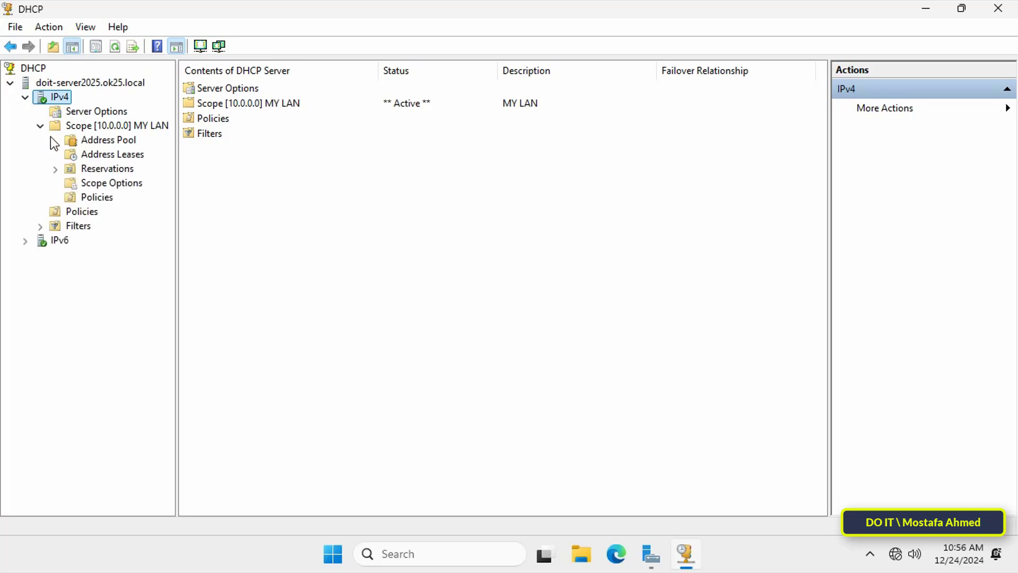
left_click(92, 154)
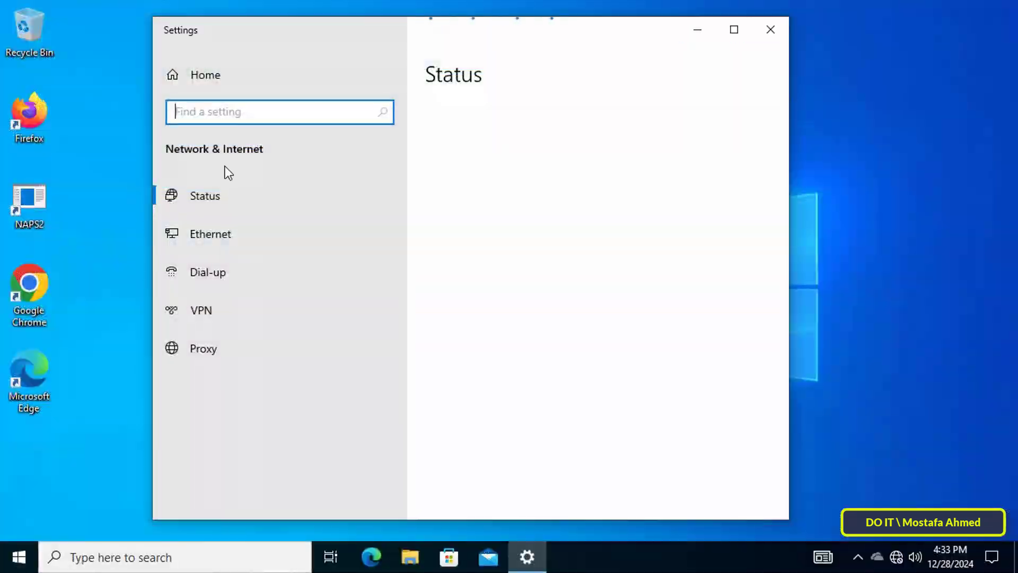
On the Windows 10 client, open the Ethernet0 adapter's properties, authorizing with the administrator user name and password
left_click(233, 229)
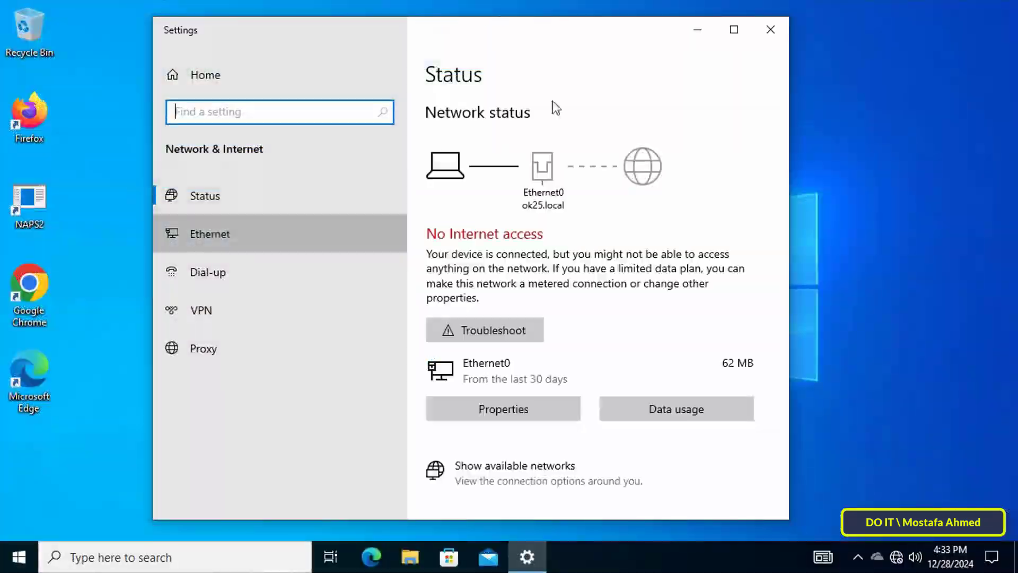
left_click(740, 30)
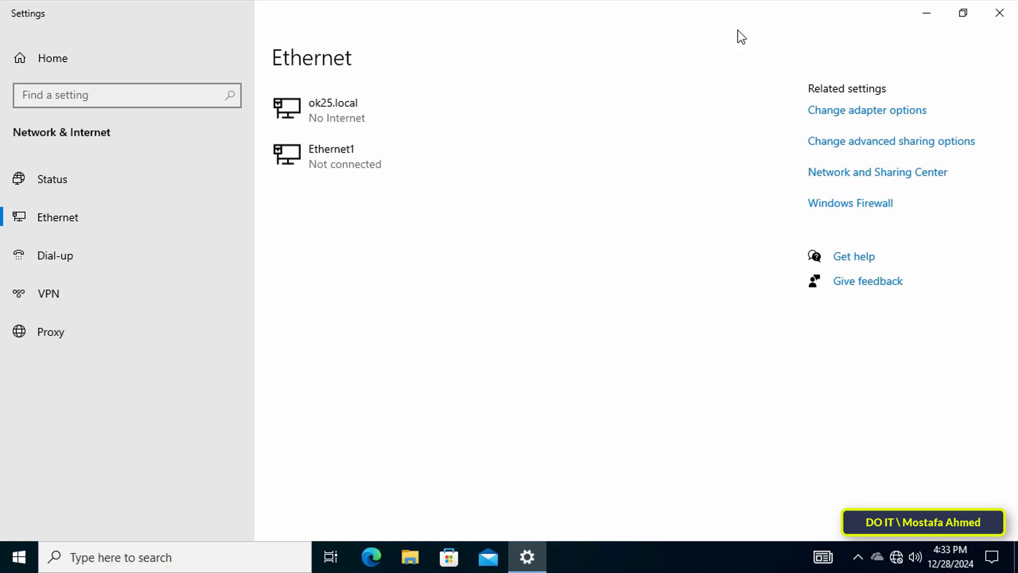
left_click(835, 111)
right_click(284, 135)
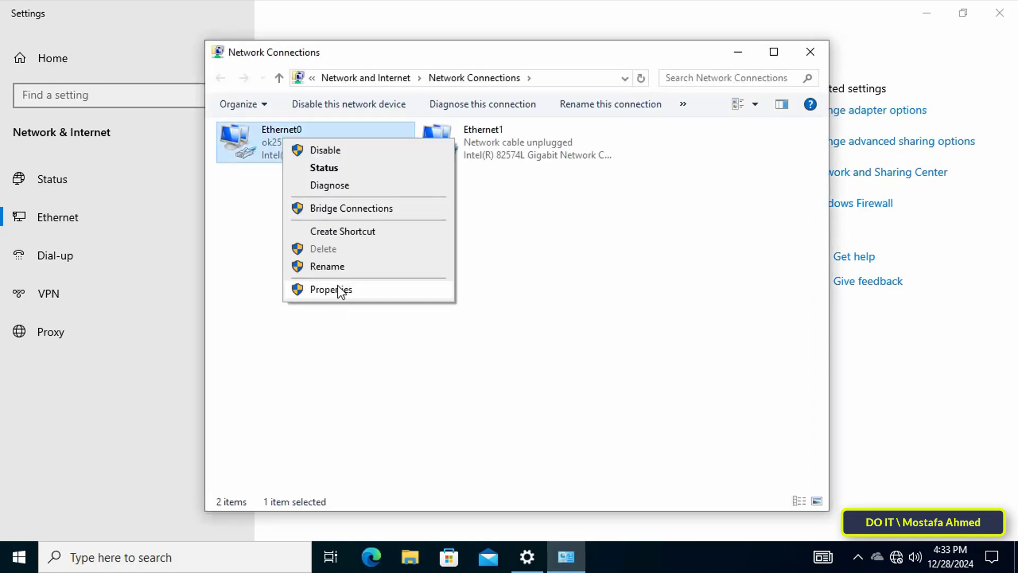
left_click(341, 291)
type("admi")
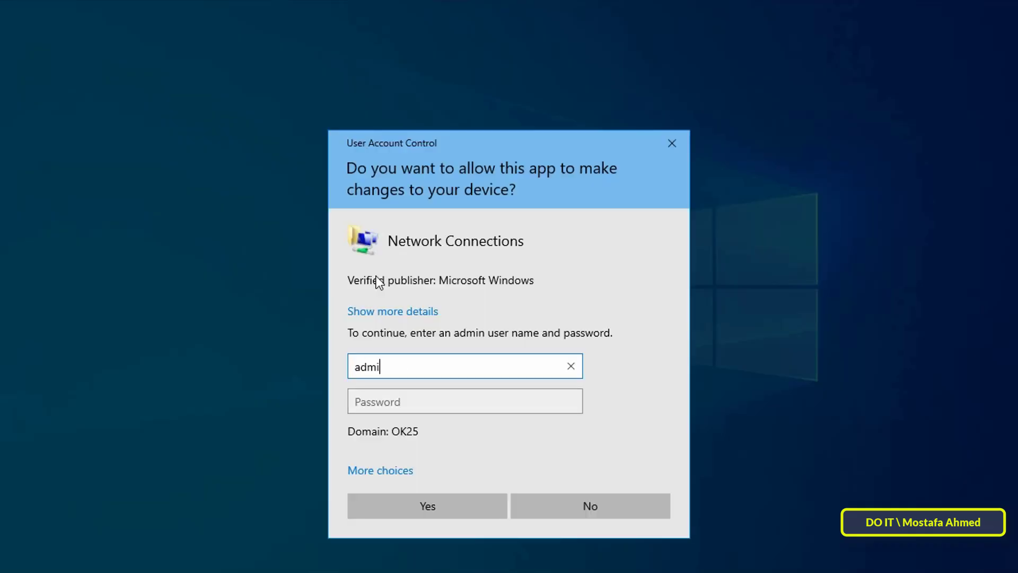
type("nistrator")
key("Tab")
type("••••••••••••••••••")
key("Return")
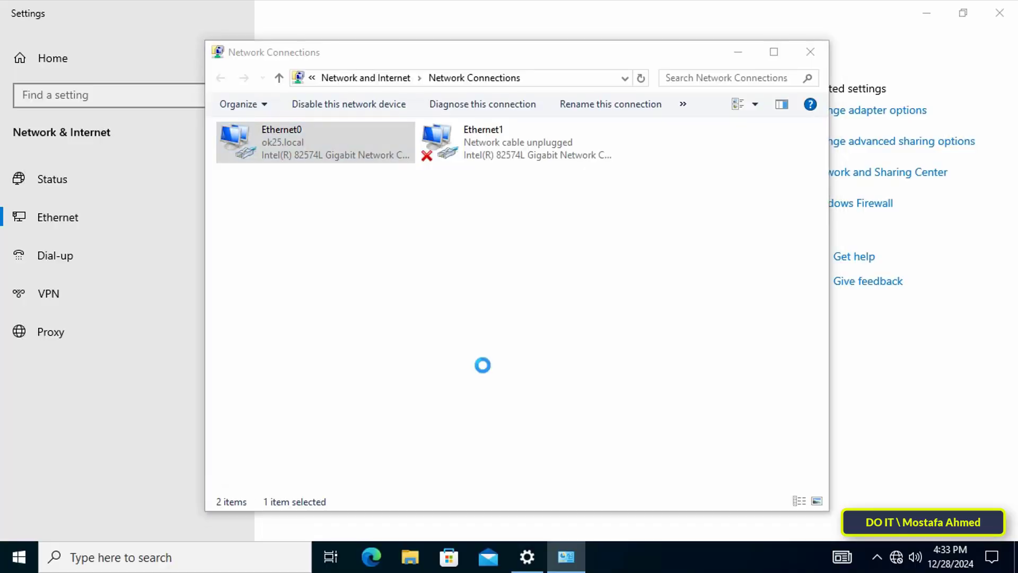
Check Ethernet0's TCP/IPv4 settings for automatic IP and DNS addressing, and close the network windows
double_click(345, 287)
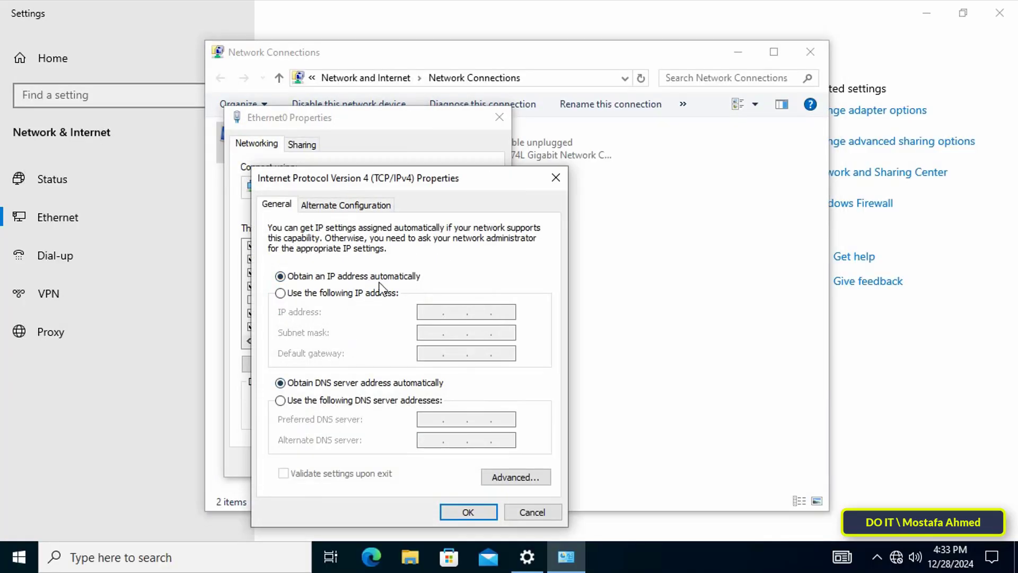
left_click(480, 517)
left_click(427, 465)
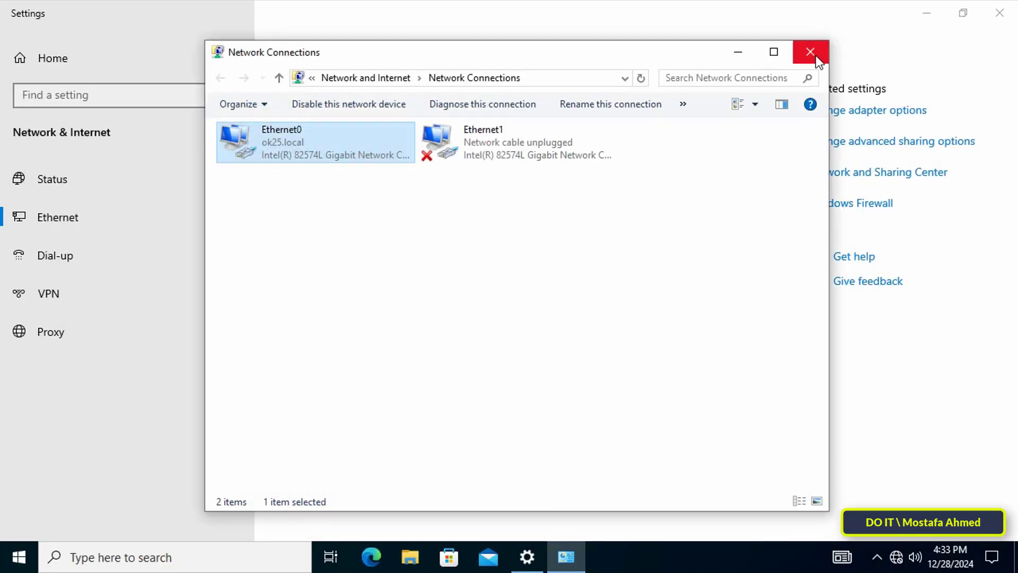
left_click(810, 51)
left_click(1000, 13)
Run ipconfig in Command Prompt, highlight Ethernet0's IPv4 address for inspection, and close the window
key("super+r")
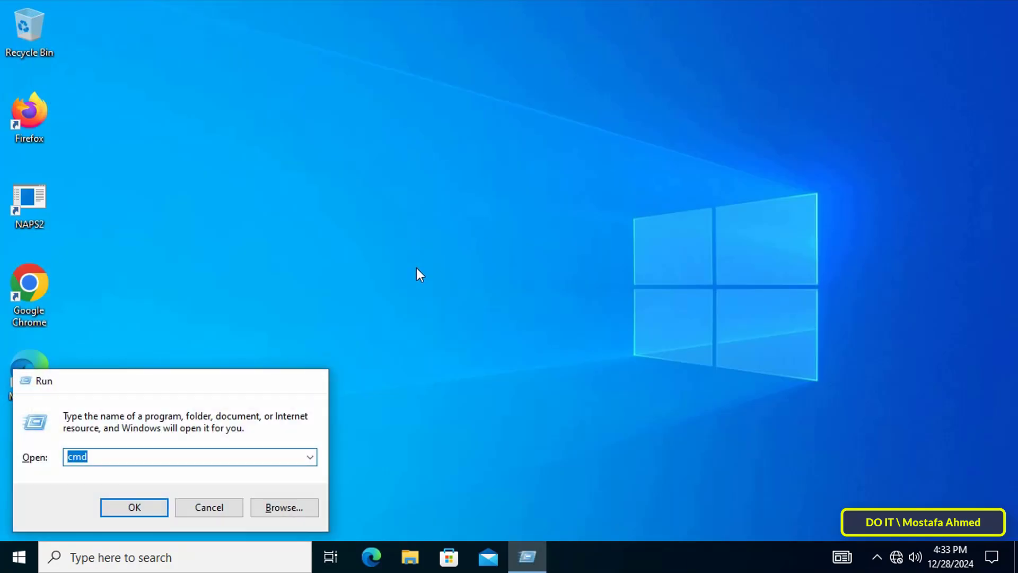
key("Return")
type("ipc")
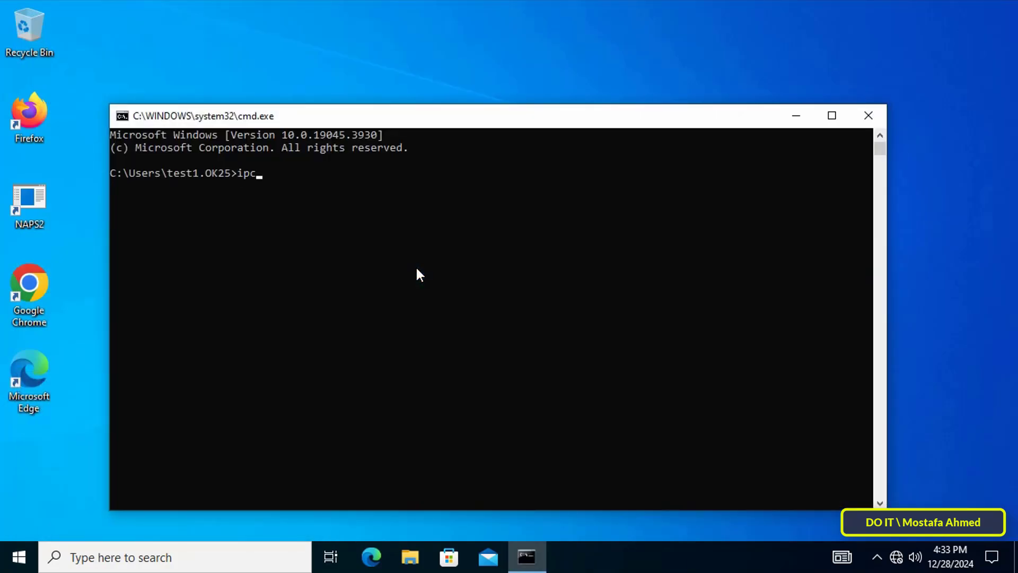
type("onfig")
key("Return")
left_click(361, 352)
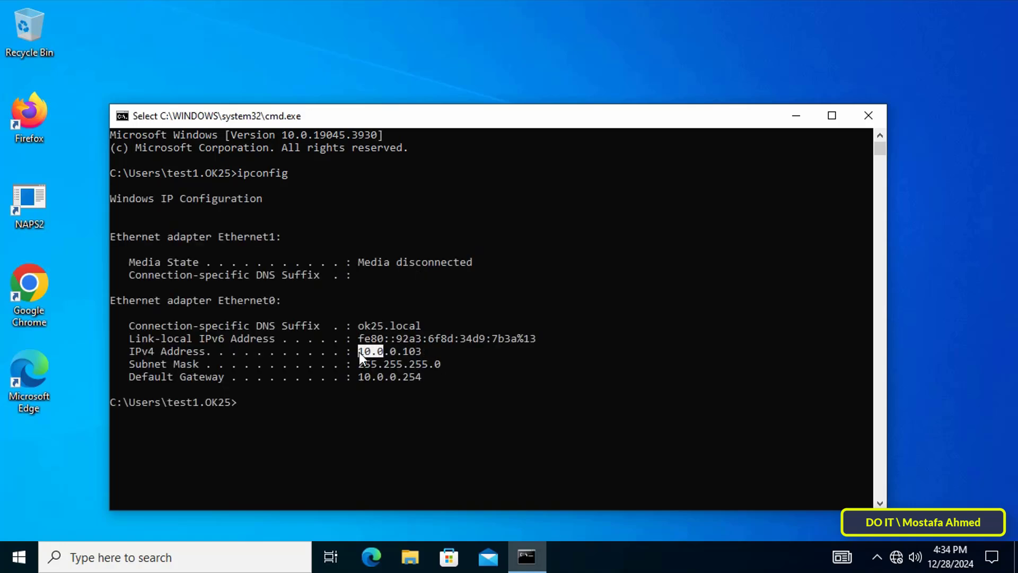
left_click_drag(360, 359, 419, 352)
left_click(868, 115)
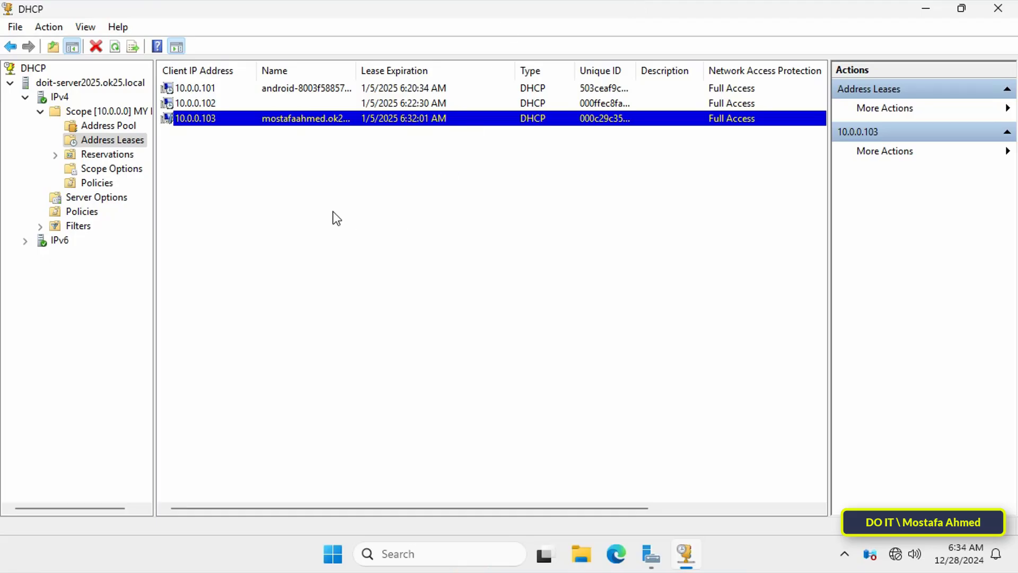
Back in the server's DHCP console, refresh the address leases and examine each client entry
right_click(270, 215)
left_click(295, 224)
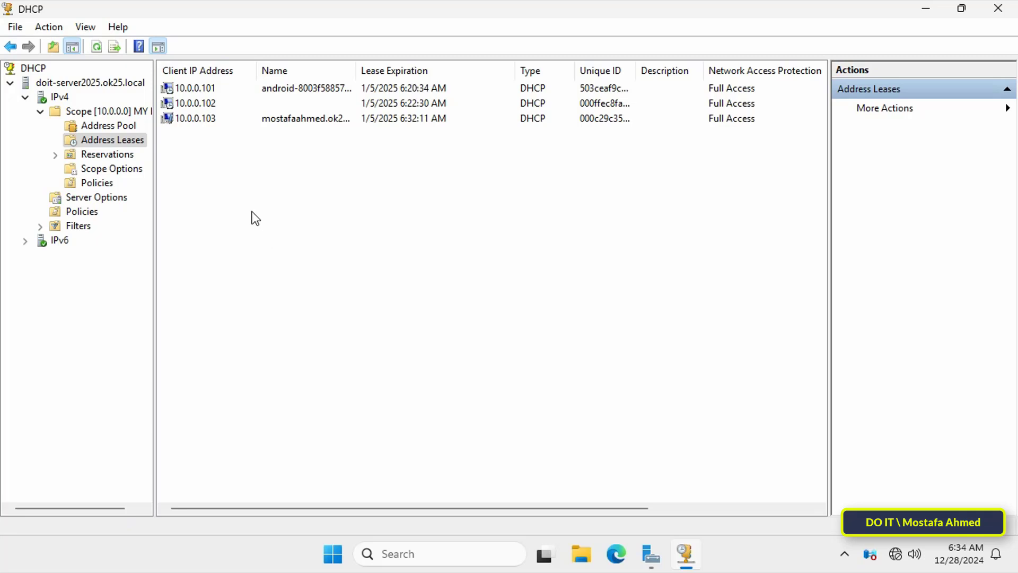
left_click(212, 91)
left_click(200, 106)
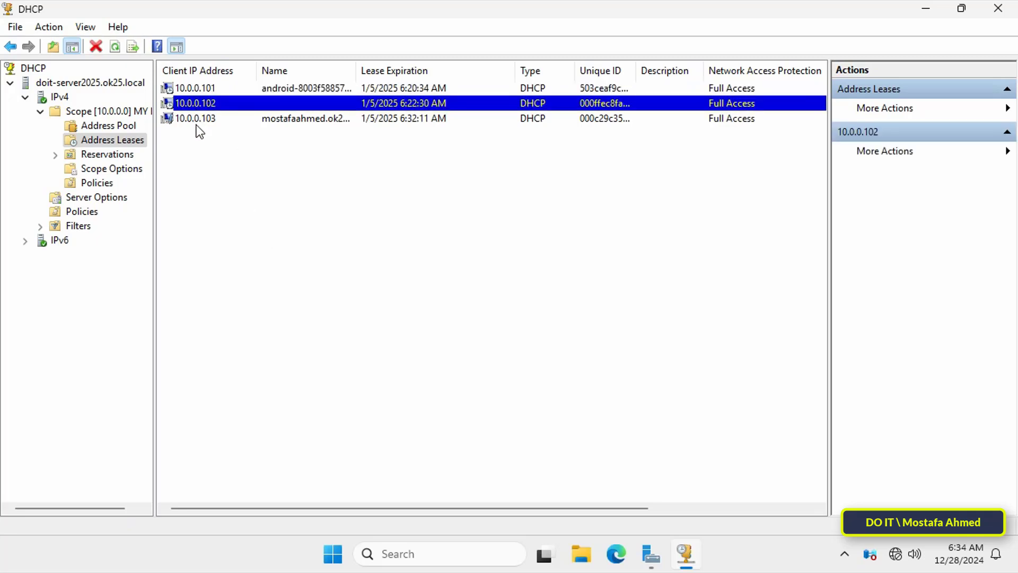
left_click(199, 121)
left_click(298, 272)
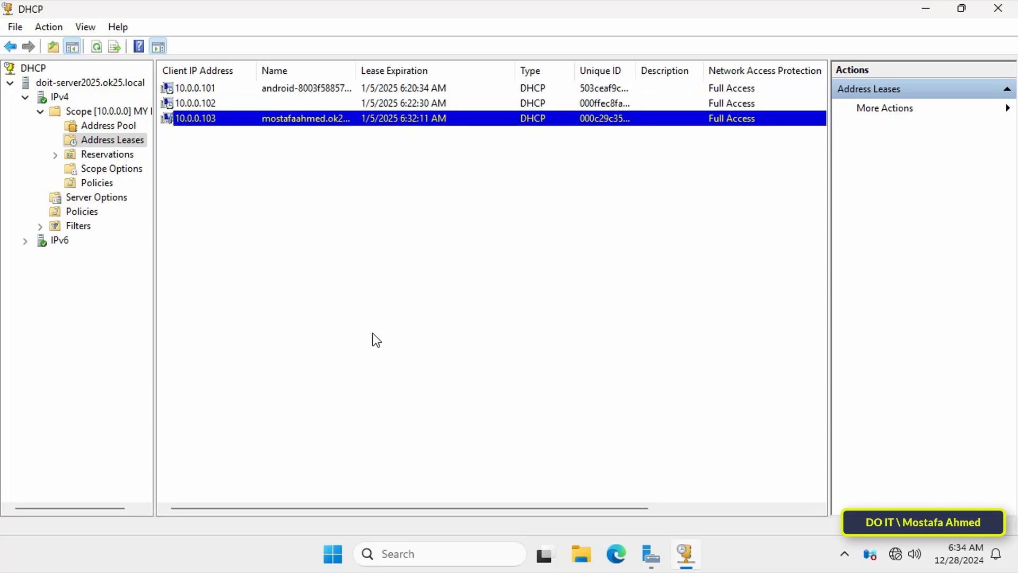